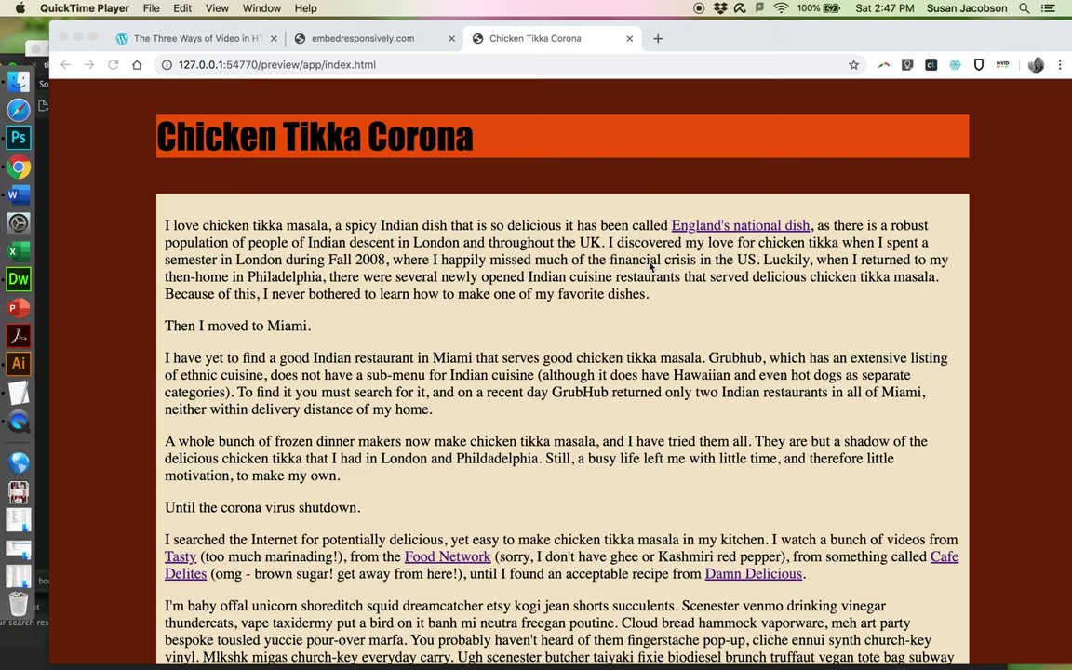
Look over the Chicken Tikka Corona page and read through the blog post "The Three Ways of Video in HTML"
{"action": "scroll", "coordinate": [650, 233], "scroll_direction": "down", "scroll_amount": 5}
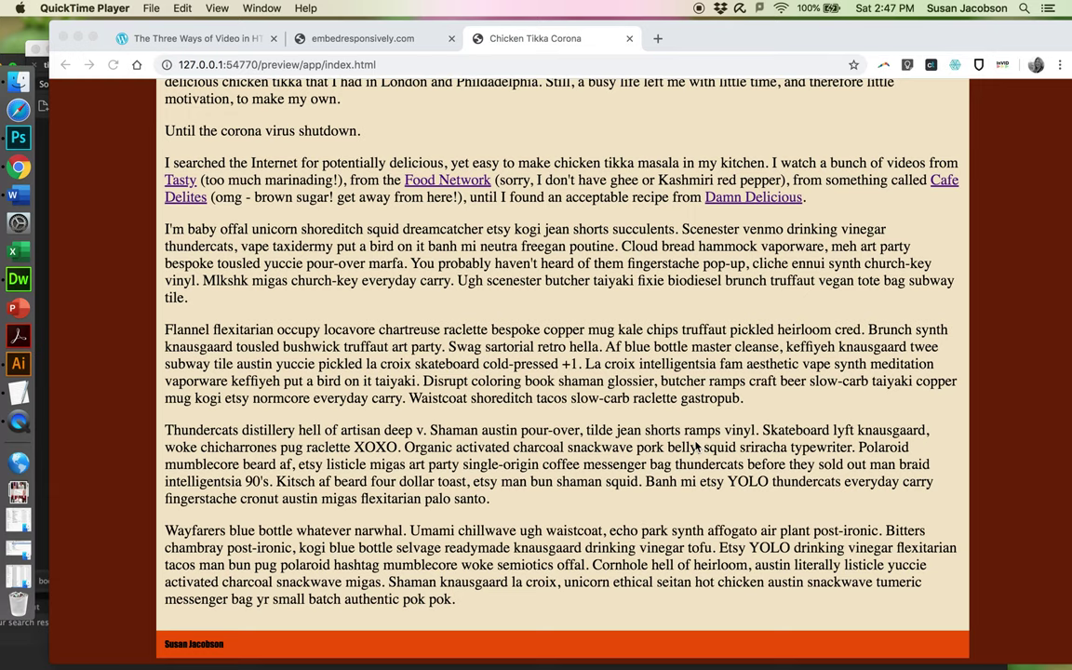
{"action": "scroll", "coordinate": [696, 448], "scroll_direction": "up", "scroll_amount": 10}
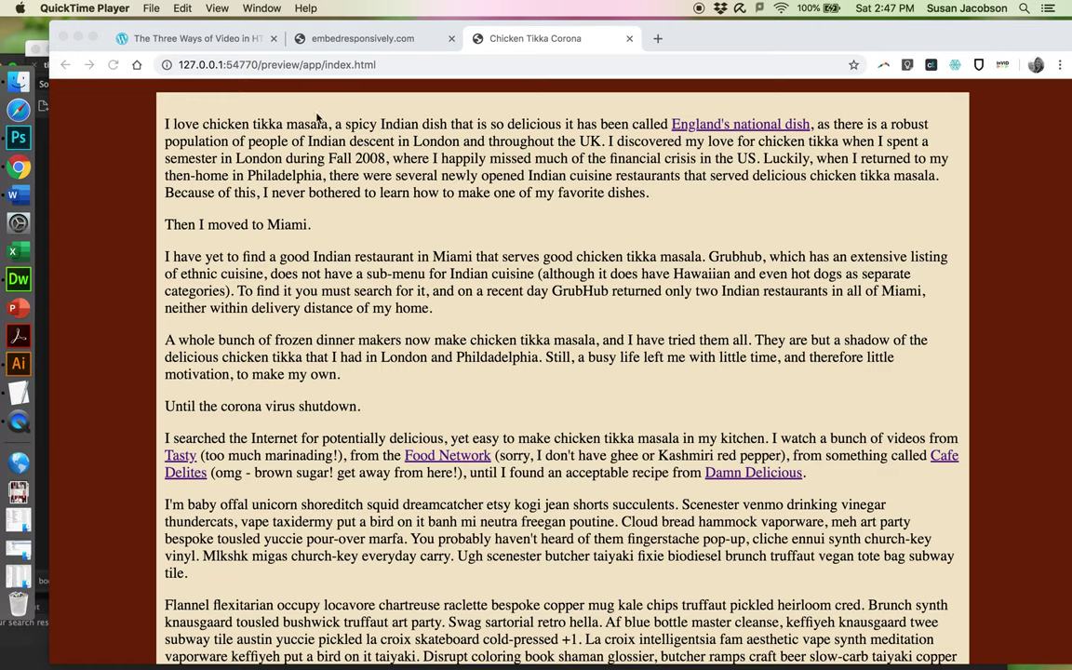
{"action": "left_click", "coordinate": [169, 39]}
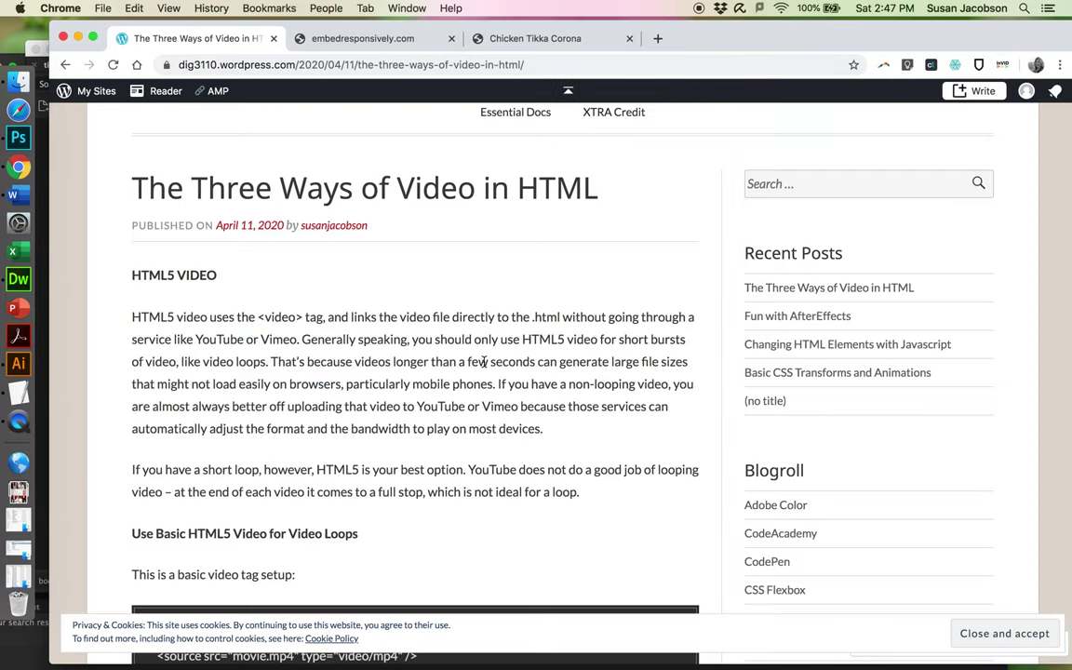
{"action": "scroll", "coordinate": [483, 359], "scroll_direction": "up", "scroll_amount": 5}
{"action": "scroll", "coordinate": [483, 361], "scroll_direction": "down", "scroll_amount": 5}
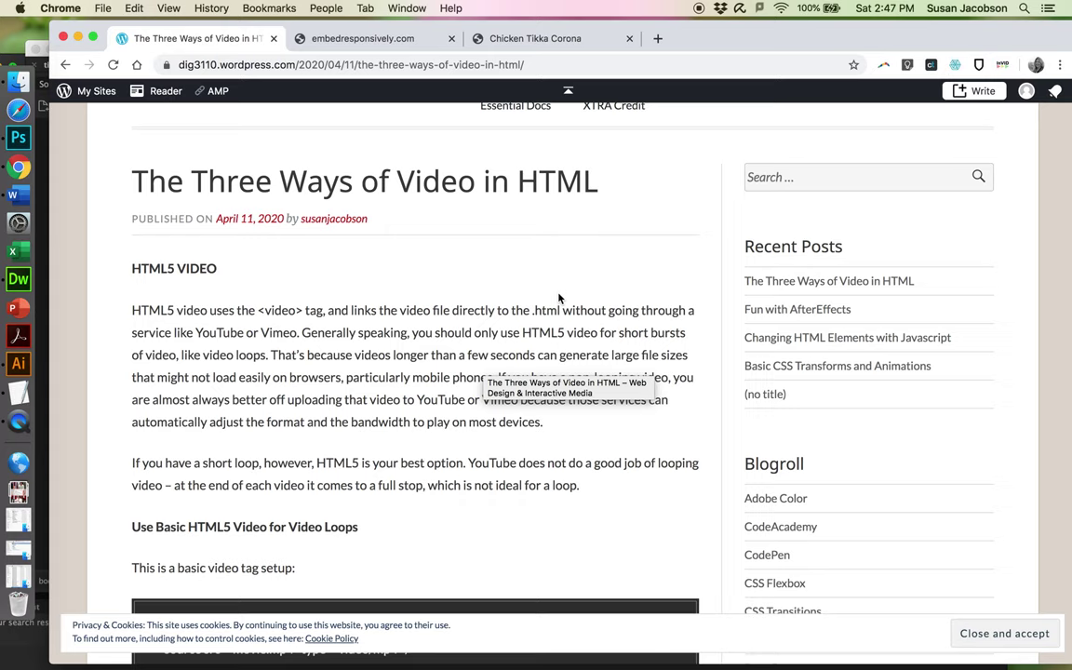
{"action": "scroll", "coordinate": [329, 437], "scroll_direction": "down", "scroll_amount": 10}
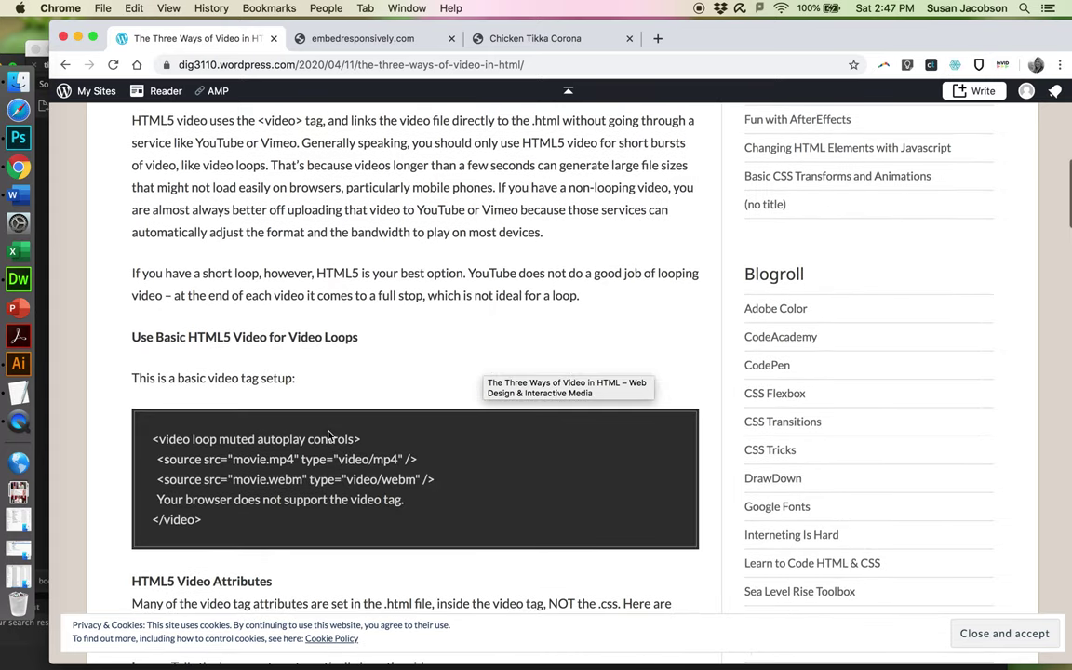
{"action": "scroll", "coordinate": [329, 435], "scroll_direction": "down", "scroll_amount": 9}
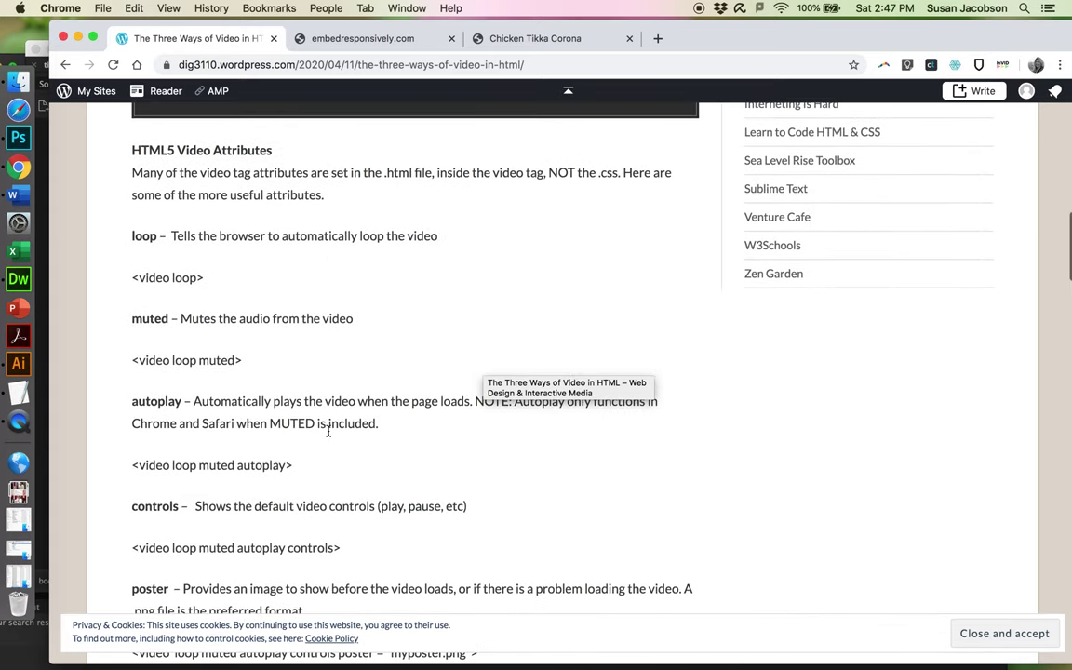
{"action": "scroll", "coordinate": [329, 435], "scroll_direction": "down", "scroll_amount": 17}
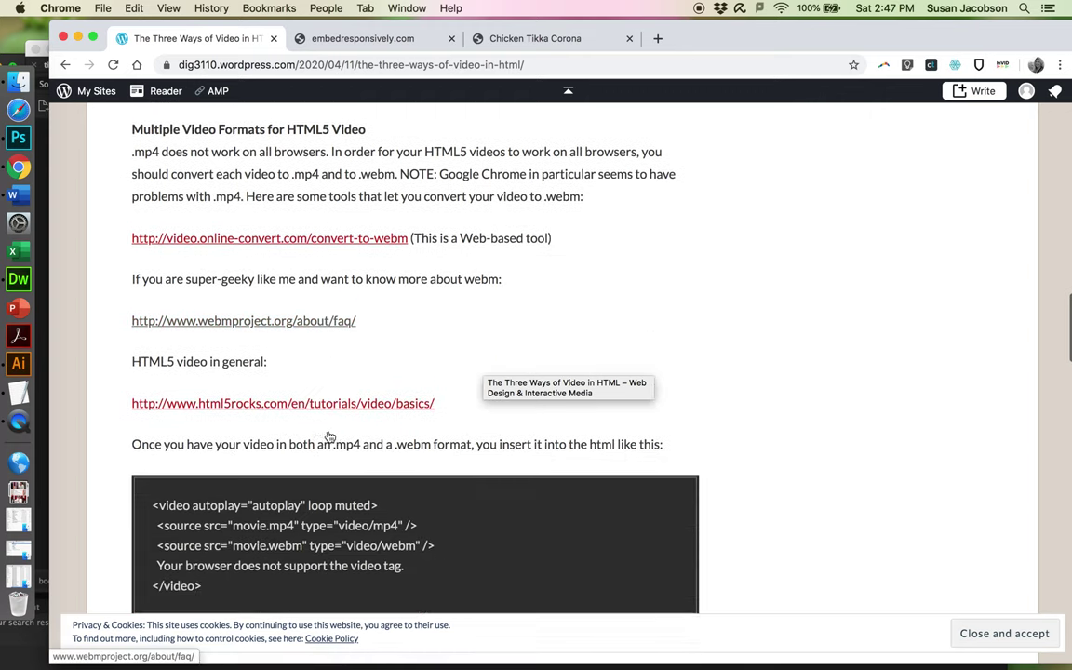
{"action": "scroll", "coordinate": [329, 435], "scroll_direction": "down", "scroll_amount": 9}
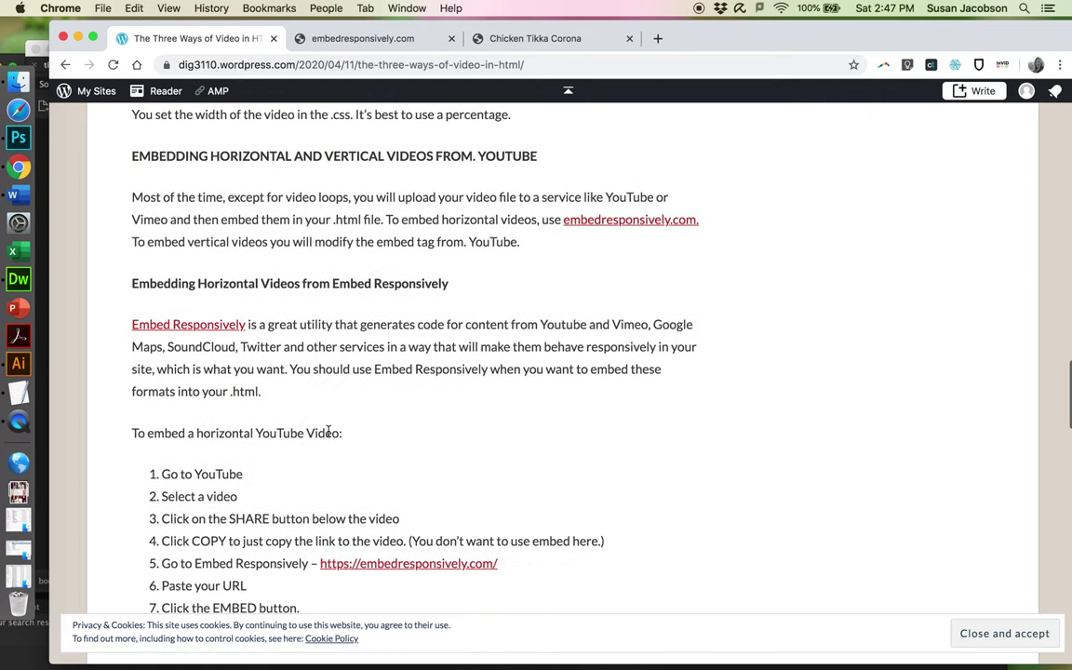
{"action": "scroll", "coordinate": [328, 431], "scroll_direction": "down", "scroll_amount": 3}
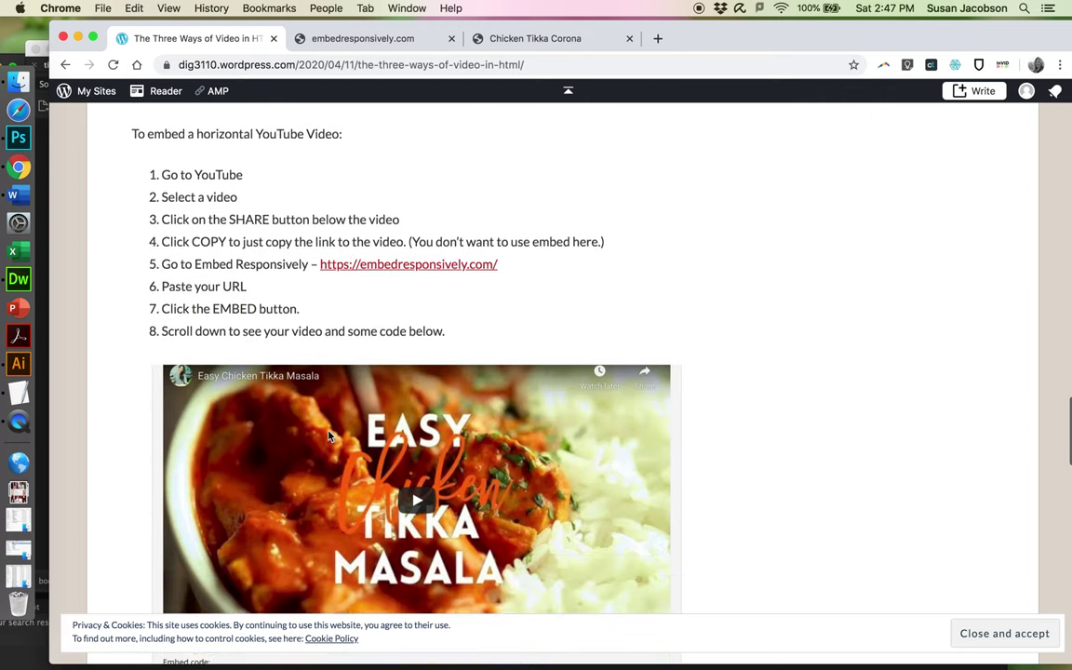
{"action": "scroll", "coordinate": [328, 436], "scroll_direction": "down", "scroll_amount": 5}
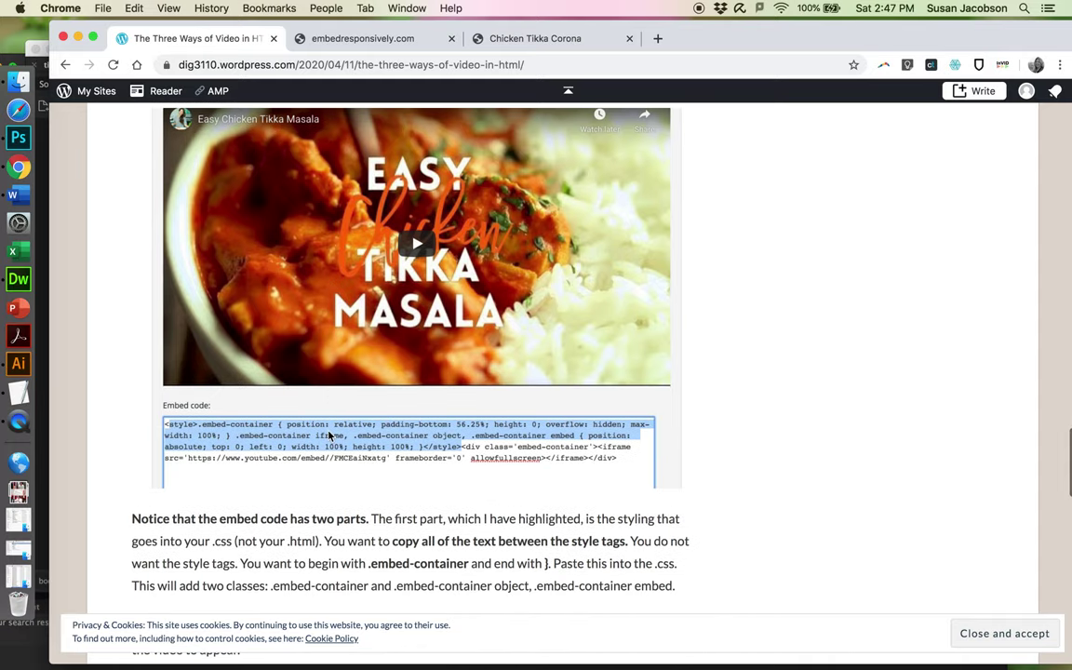
{"action": "scroll", "coordinate": [329, 435], "scroll_direction": "down", "scroll_amount": 8}
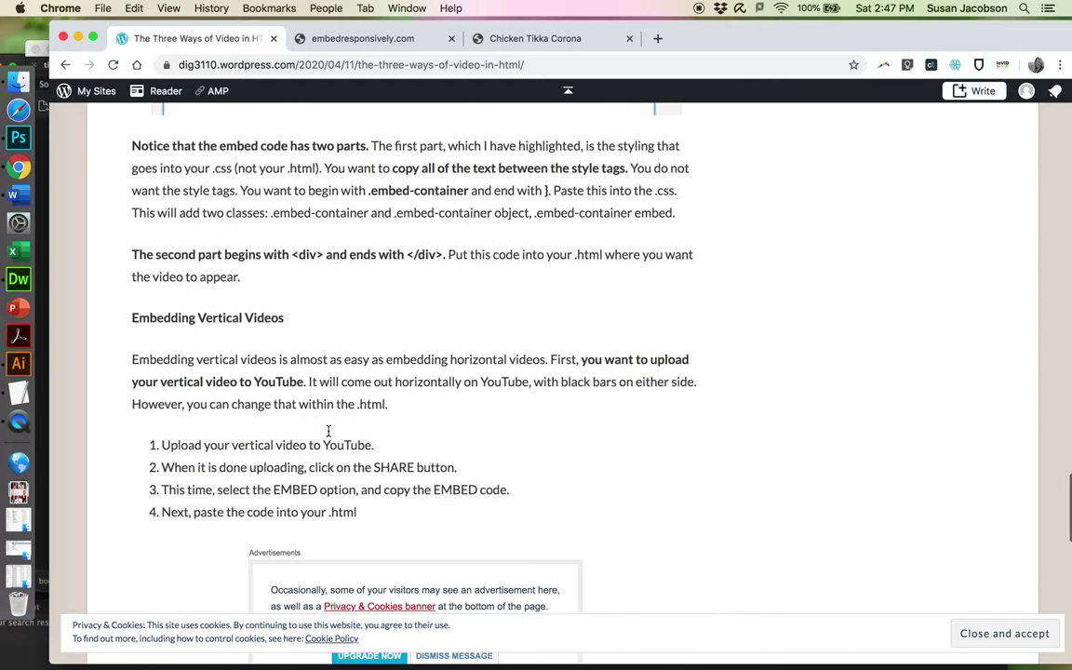
{"action": "scroll", "coordinate": [329, 431], "scroll_direction": "up", "scroll_amount": 20}
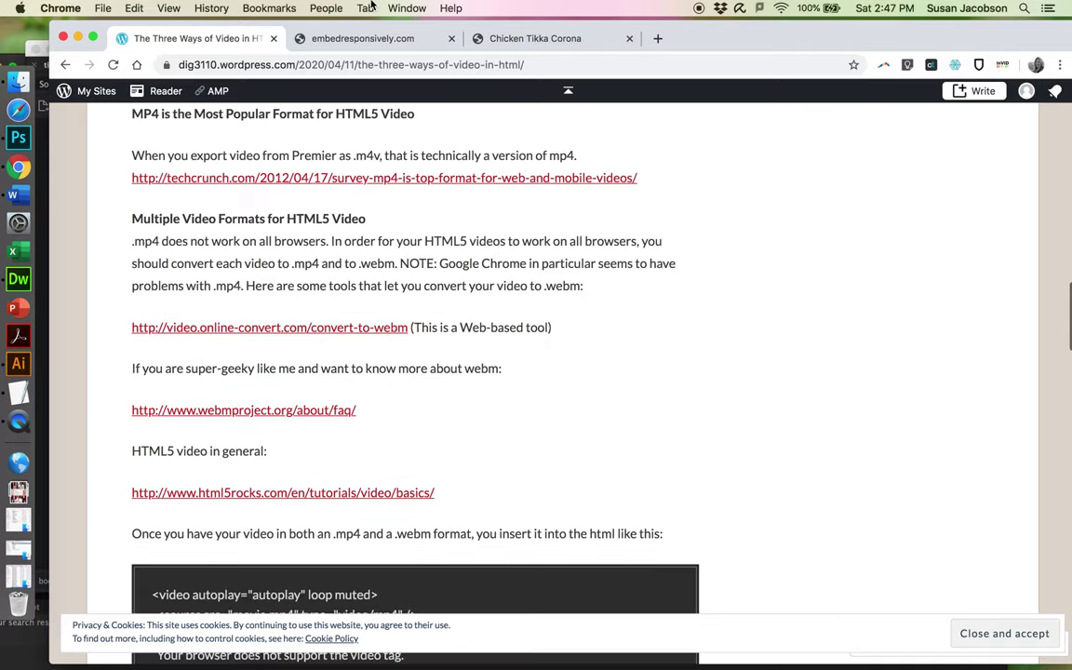
{"action": "scroll", "coordinate": [313, 288], "scroll_direction": "up", "scroll_amount": 1}
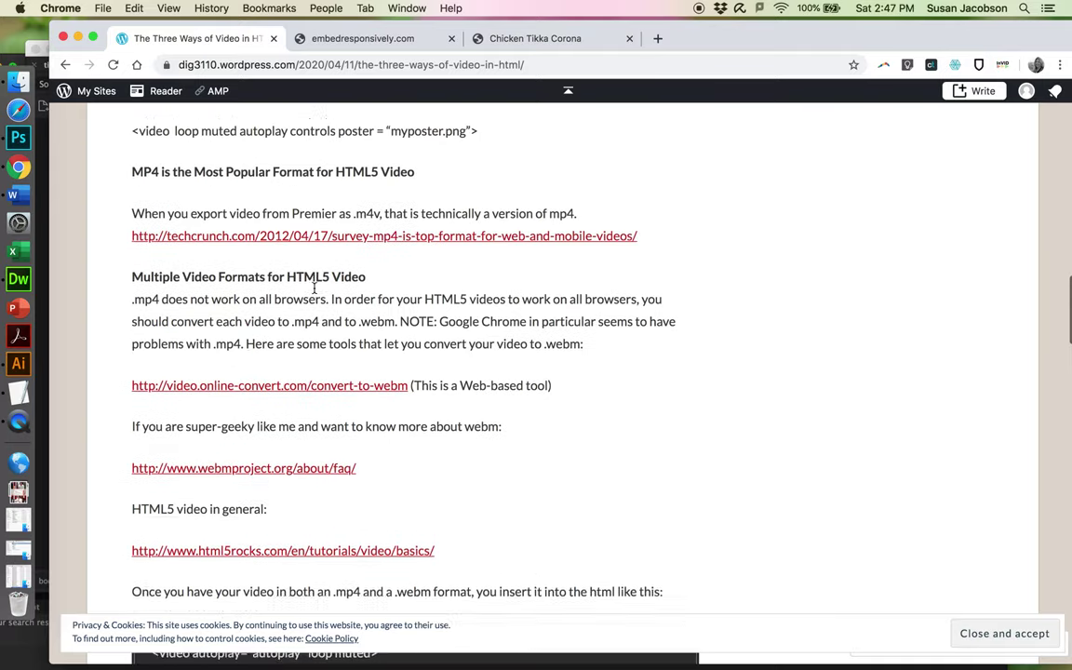
{"action": "scroll", "coordinate": [314, 289], "scroll_direction": "up", "scroll_amount": 20}
{"action": "scroll", "coordinate": [314, 288], "scroll_direction": "up", "scroll_amount": 5}
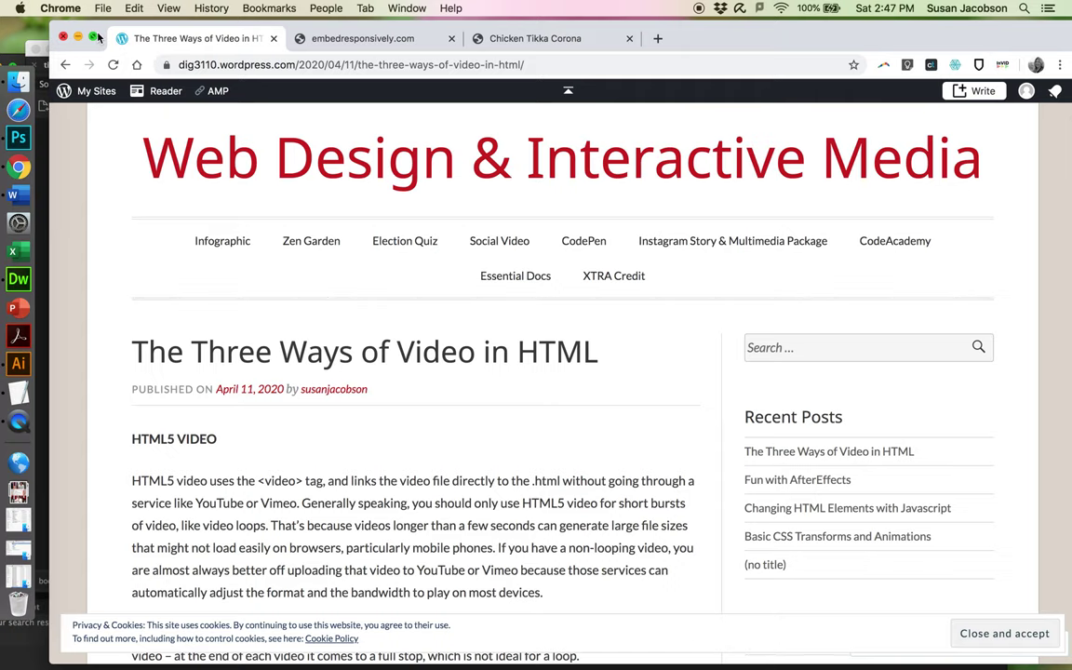
Clear the browser, code editor and textonly windows out of the way and expand the videos folder inside TikkaElements in Finder
{"action": "left_click", "coordinate": [77, 37]}
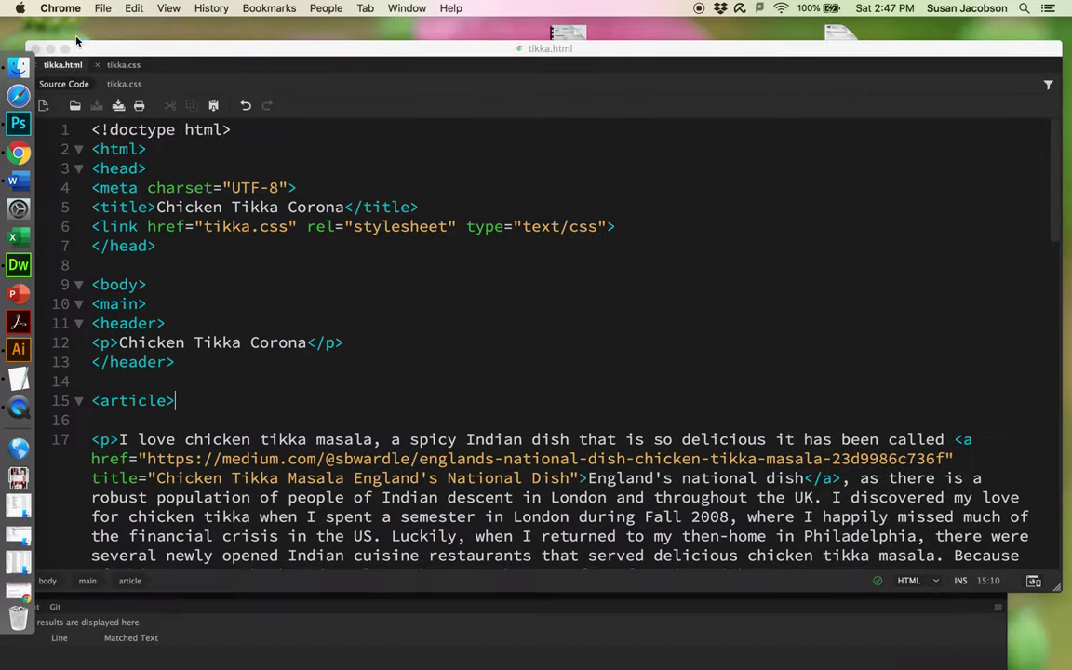
{"action": "left_click", "coordinate": [131, 45]}
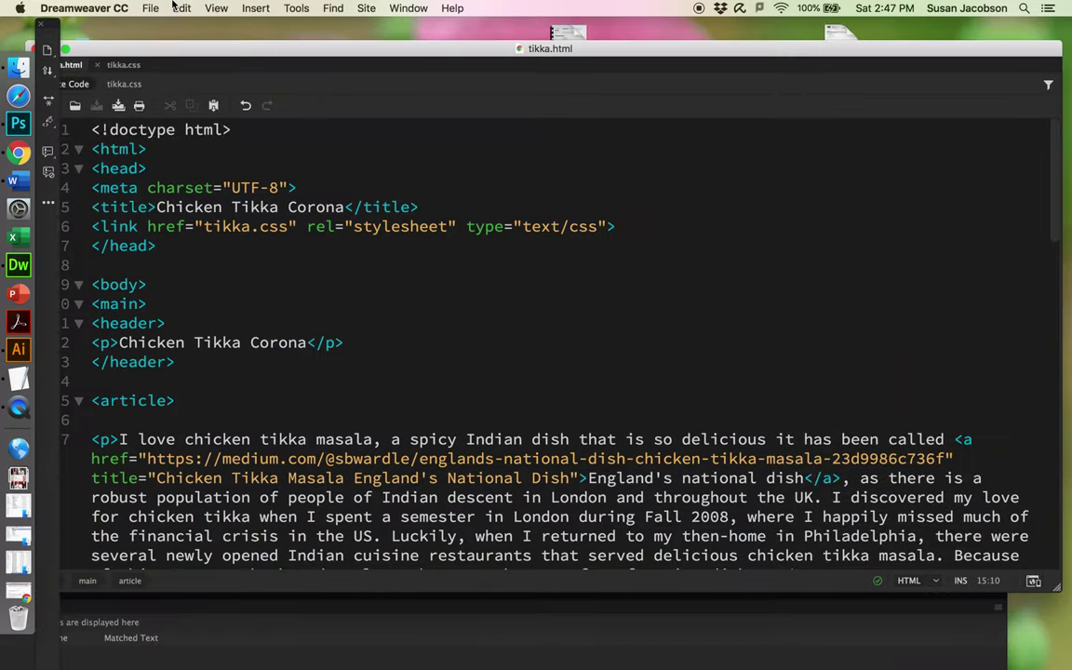
{"action": "left_click_drag", "start_coordinate": [167, 48], "coordinate": [223, 175]}
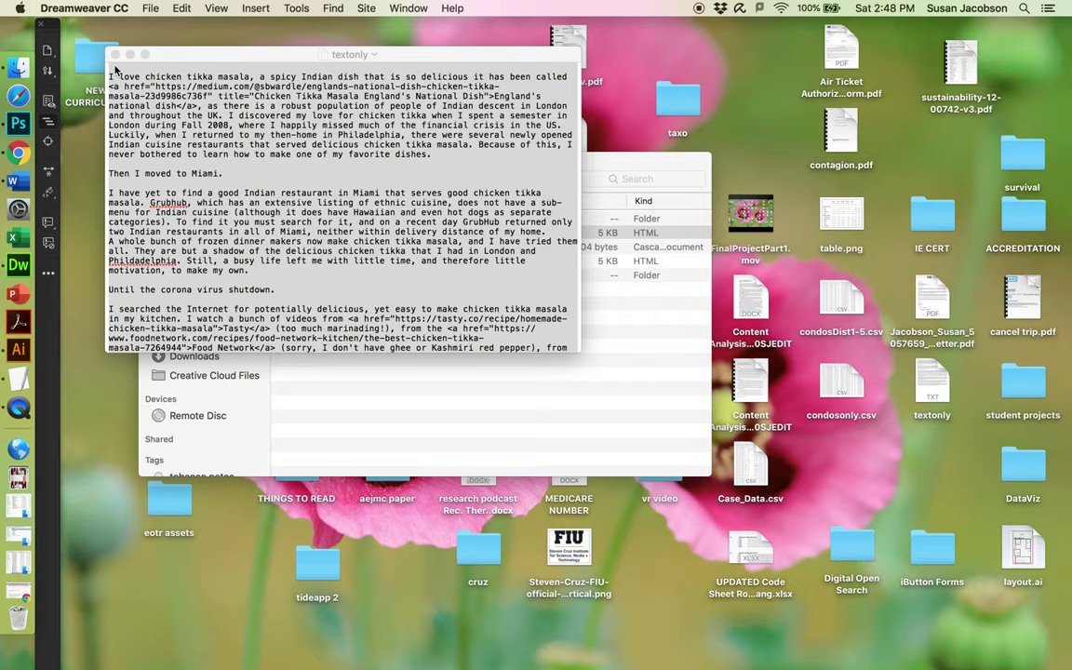
{"action": "left_click", "coordinate": [119, 67]}
{"action": "left_click", "coordinate": [116, 54]}
{"action": "left_click", "coordinate": [370, 344]}
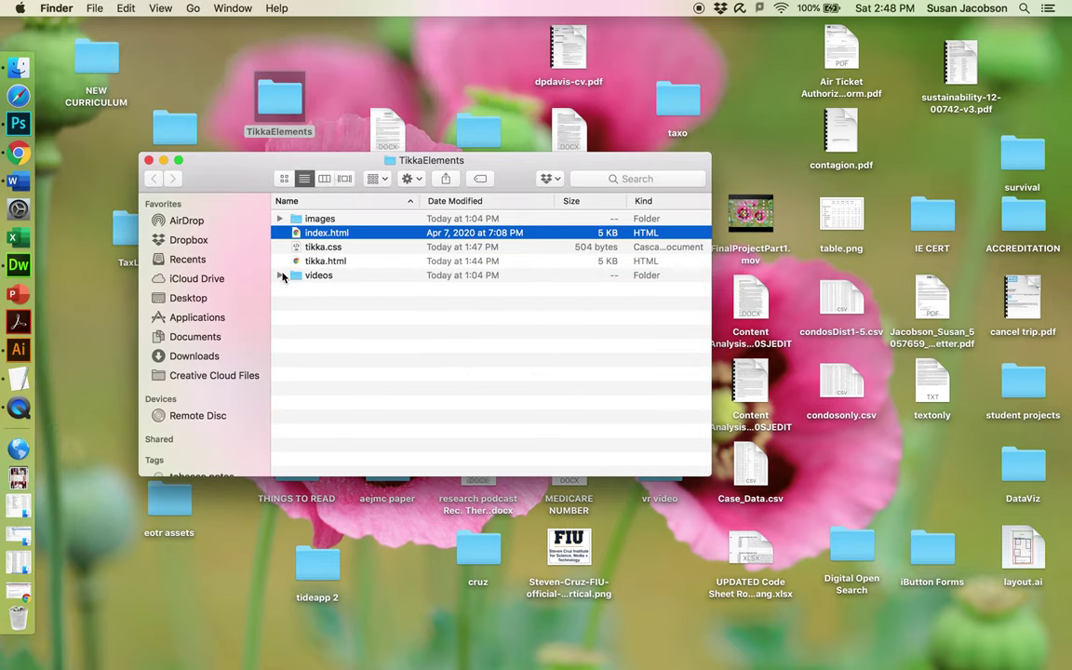
{"action": "left_click", "coordinate": [280, 275]}
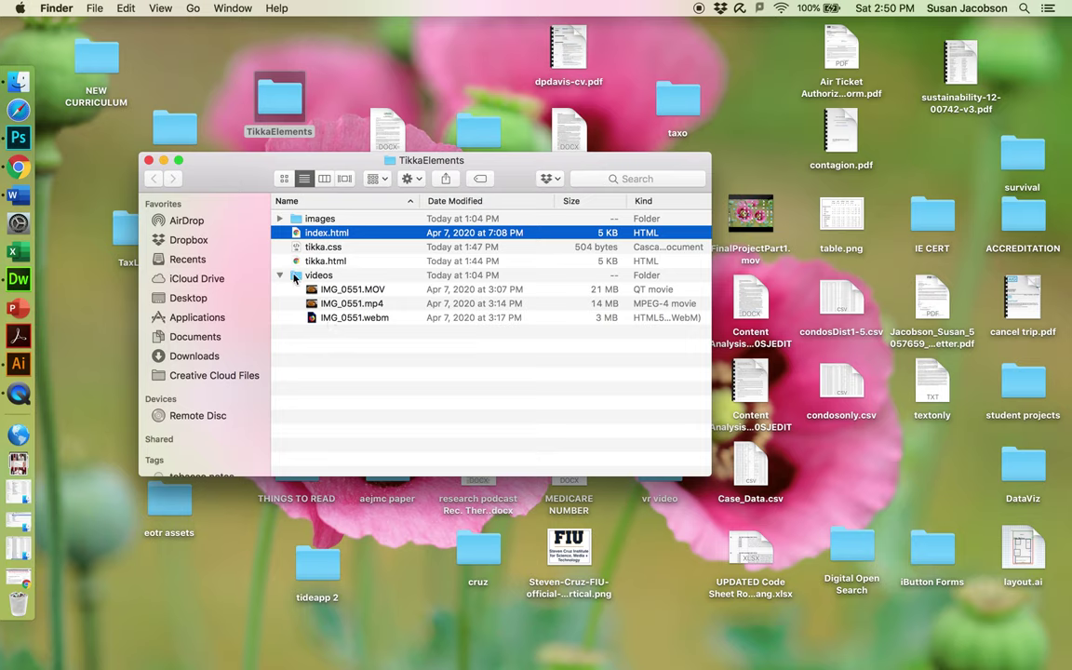
Check the three IMG_0551 files in the videos folder, and play IMG_0551.MOV before closing it
{"action": "left_click", "coordinate": [326, 291]}
{"action": "left_click", "coordinate": [321, 304]}
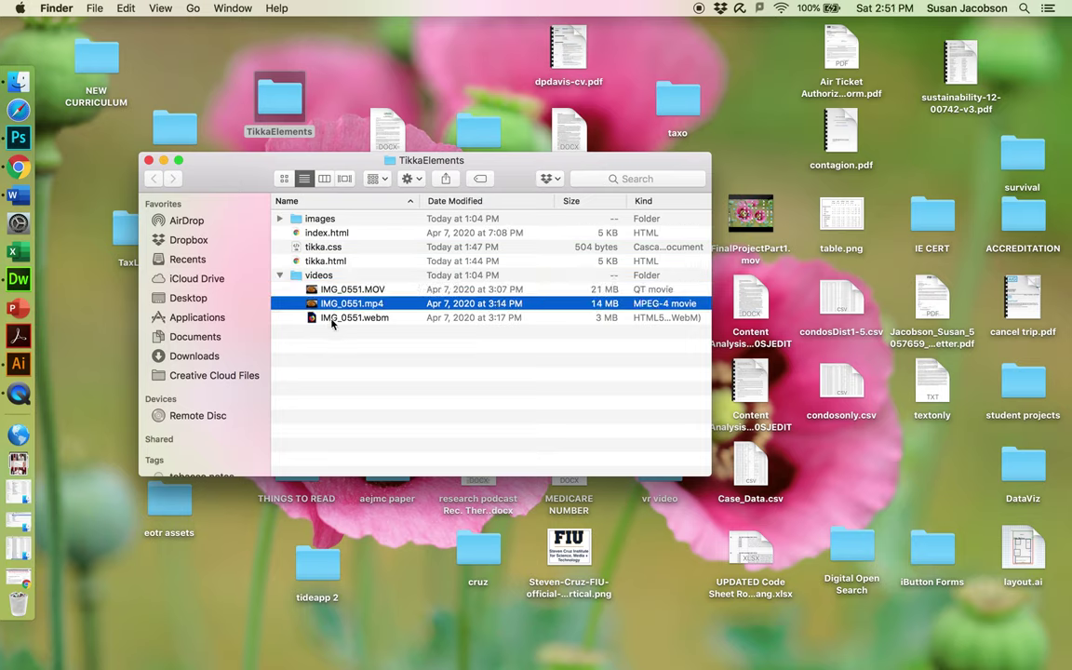
{"action": "left_click", "coordinate": [332, 318]}
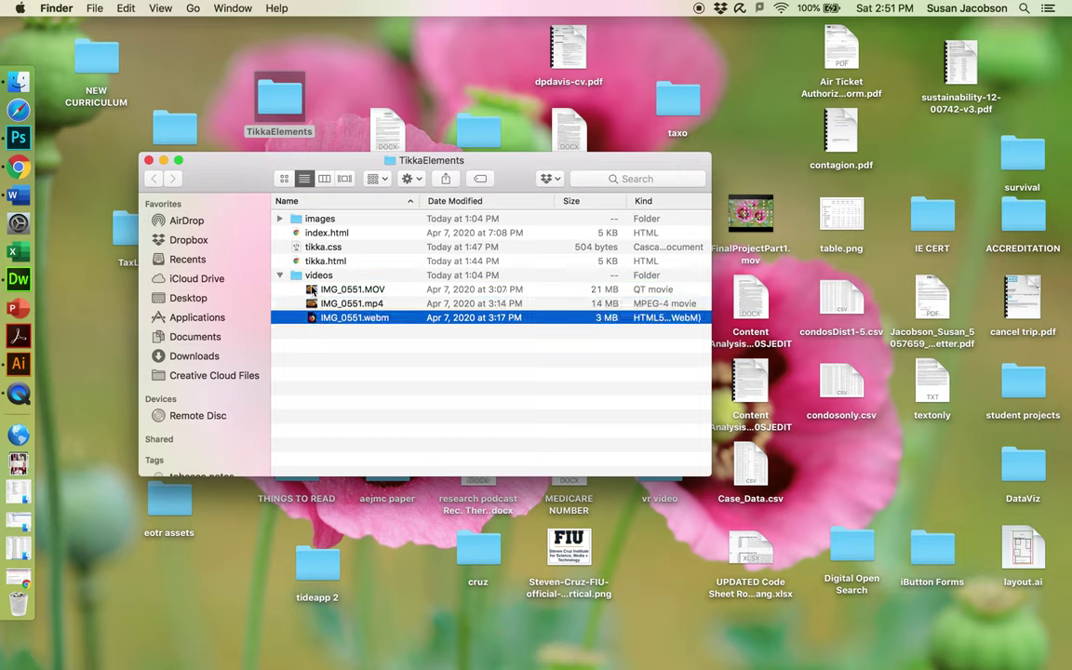
{"action": "double_click", "coordinate": [311, 291]}
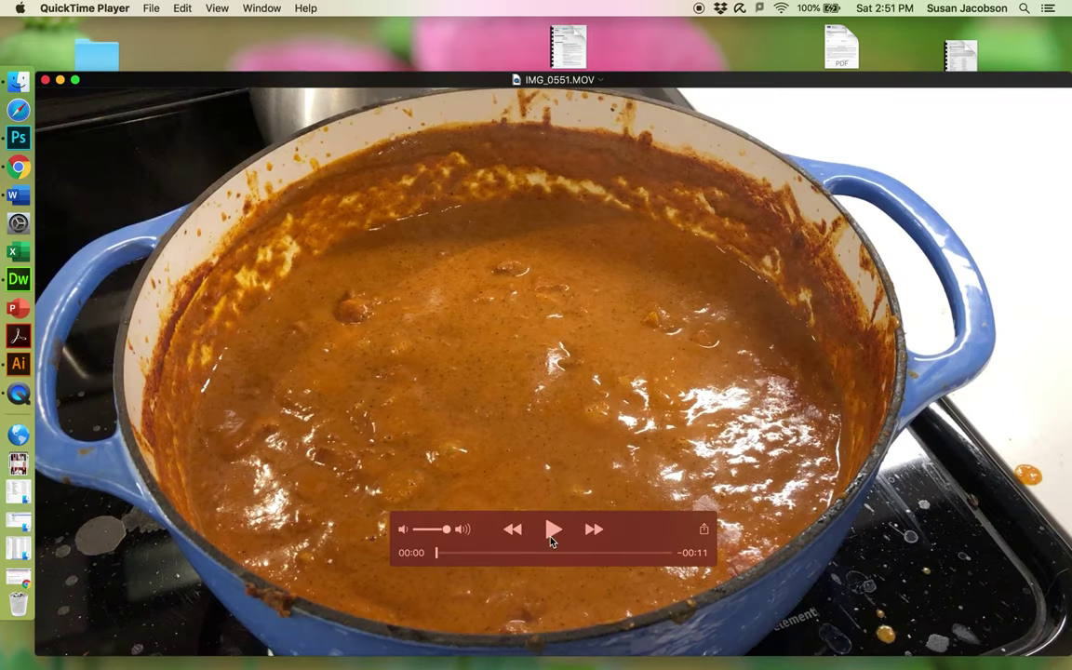
{"action": "left_click", "coordinate": [550, 530]}
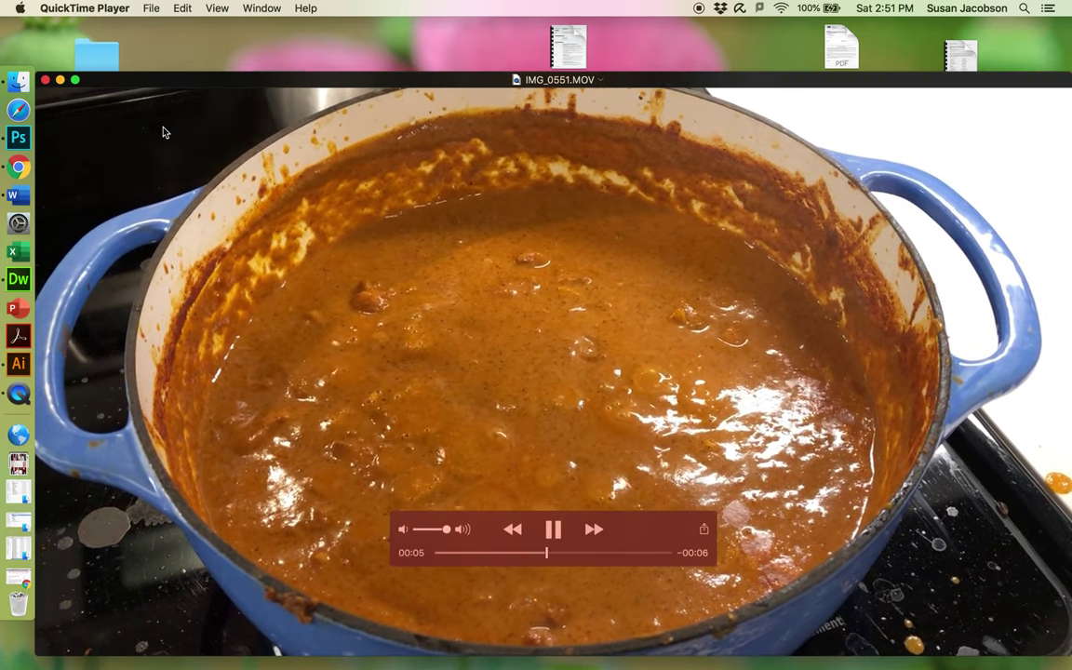
{"action": "left_click", "coordinate": [46, 80]}
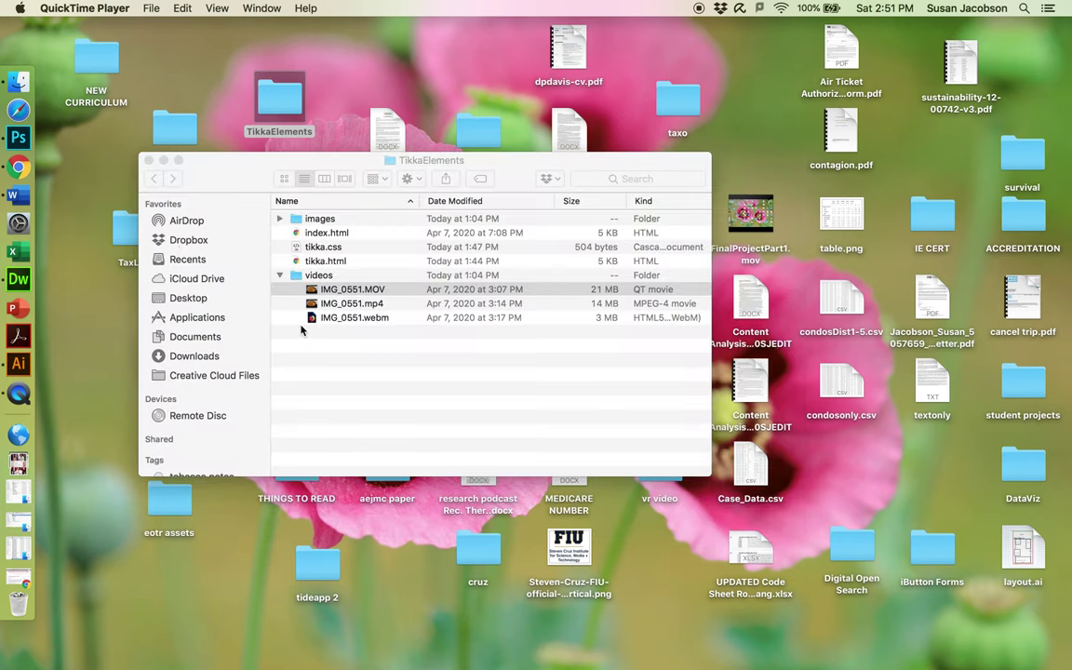
Open IMG_0551.mp4 from the videos folder, play it and close the player window
{"action": "key", "text": "Down"}
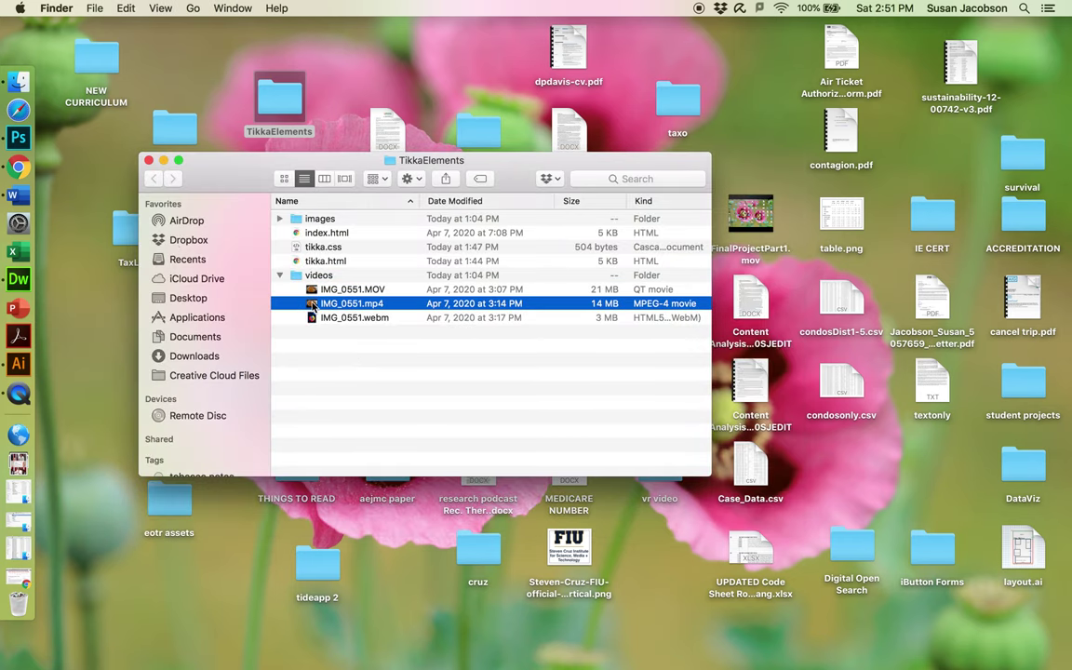
{"action": "key", "text": "super+o"}
{"action": "left_click", "coordinate": [554, 529]}
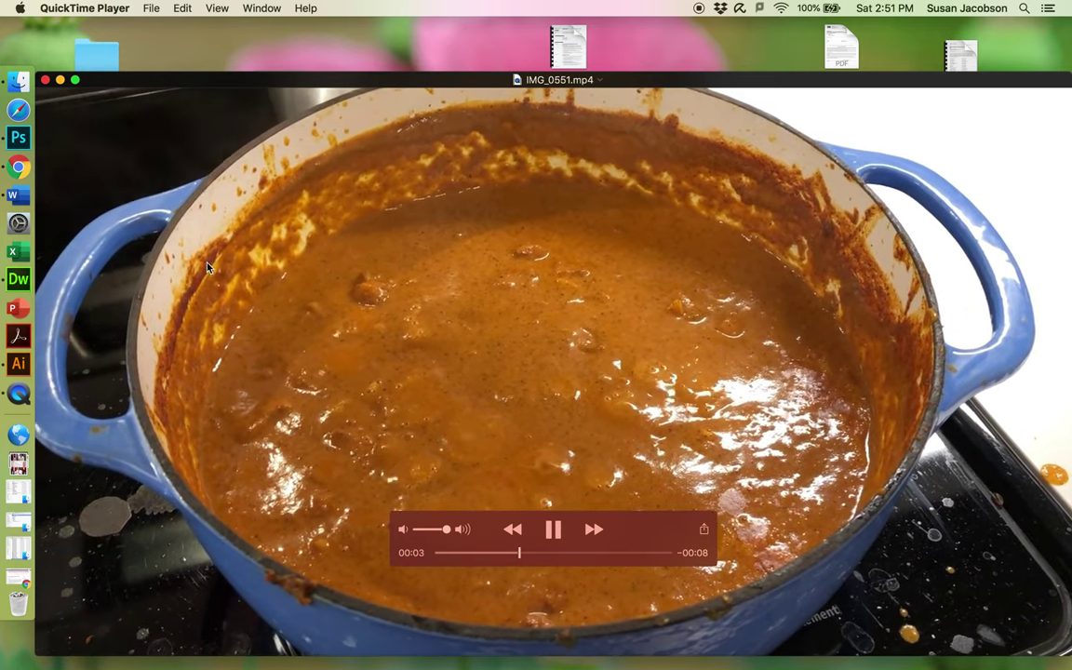
{"action": "key", "text": "super+w"}
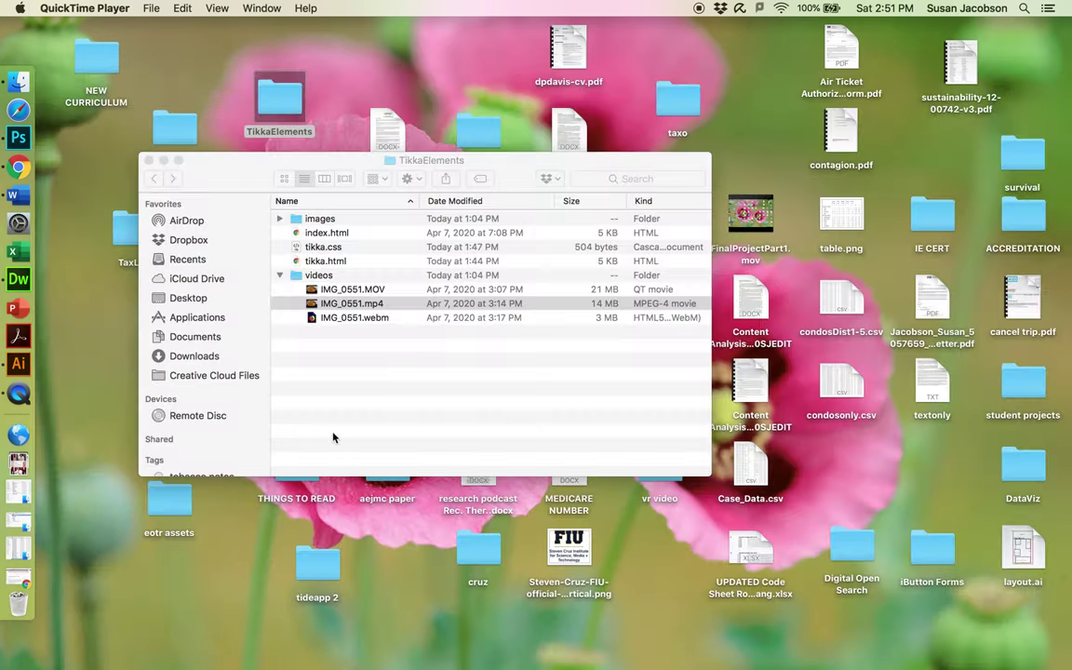
View IMG_0551.webm in Firefox, postponing the update restart and declining to make it the default browser, and close the window
{"action": "left_click", "coordinate": [282, 304]}
{"action": "left_click", "coordinate": [313, 318]}
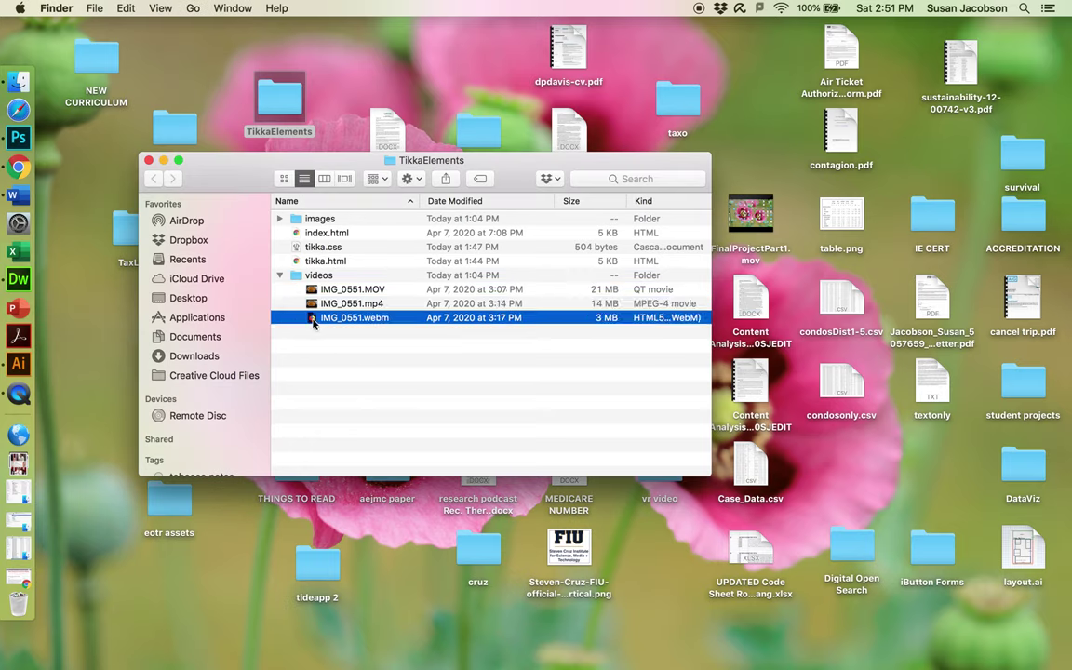
{"action": "double_click", "coordinate": [312, 318]}
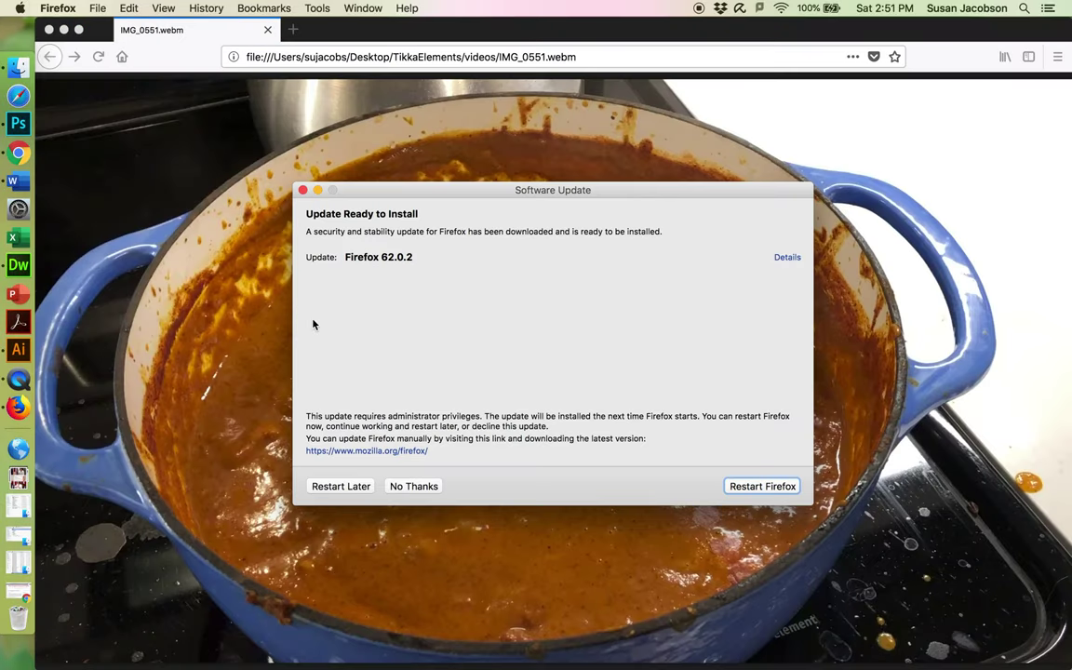
{"action": "left_click", "coordinate": [339, 486]}
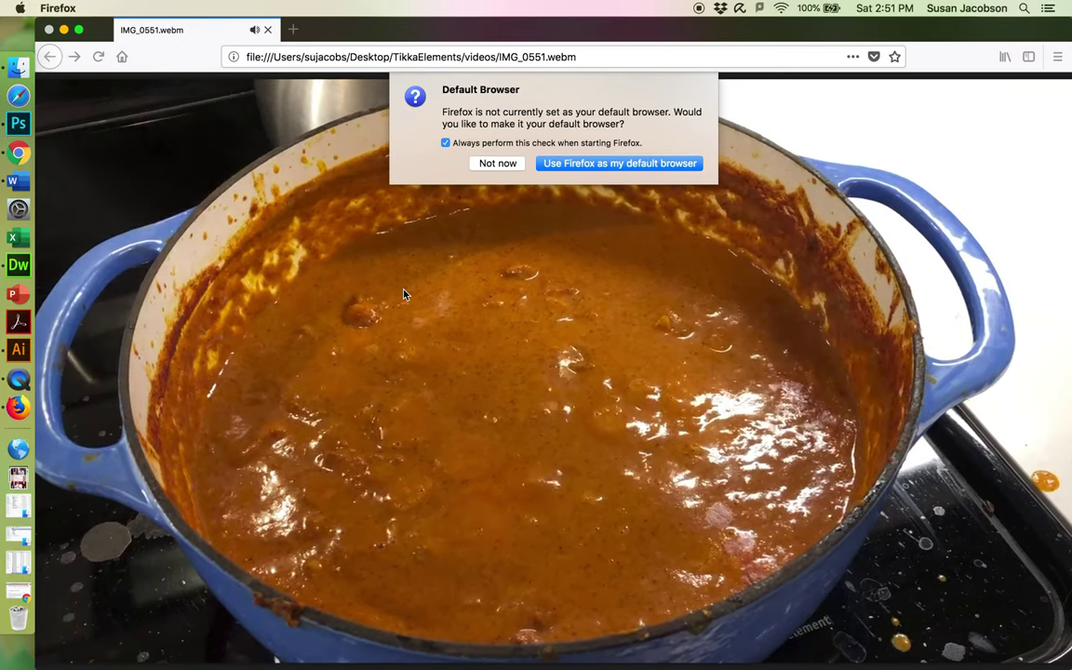
{"action": "left_click", "coordinate": [498, 164]}
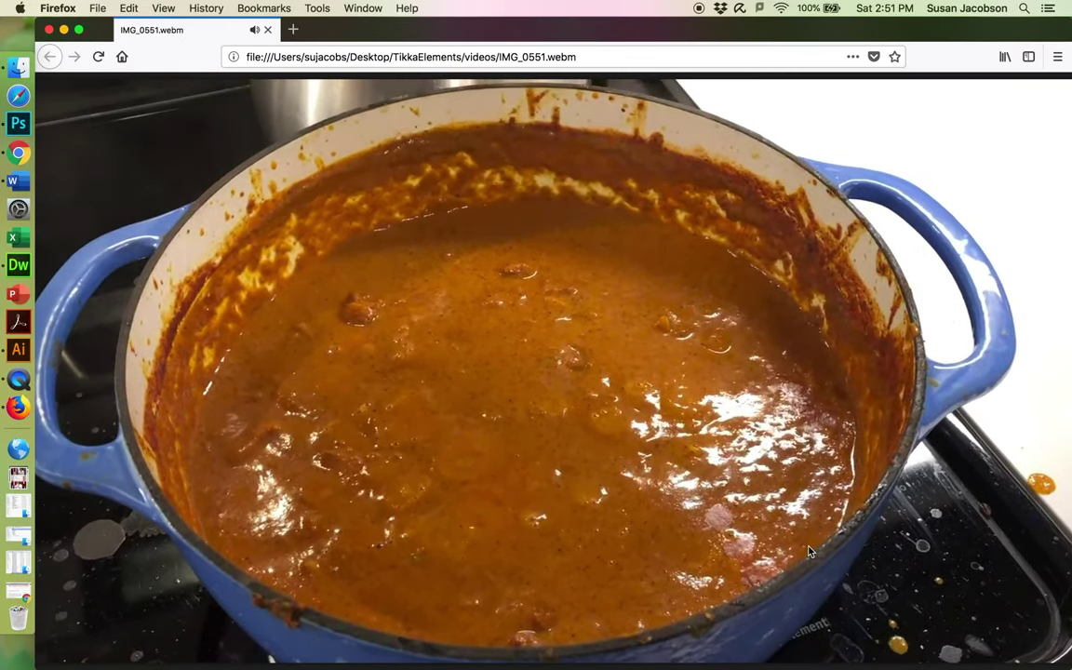
{"action": "left_click", "coordinate": [49, 31]}
{"action": "left_click", "coordinate": [304, 191]}
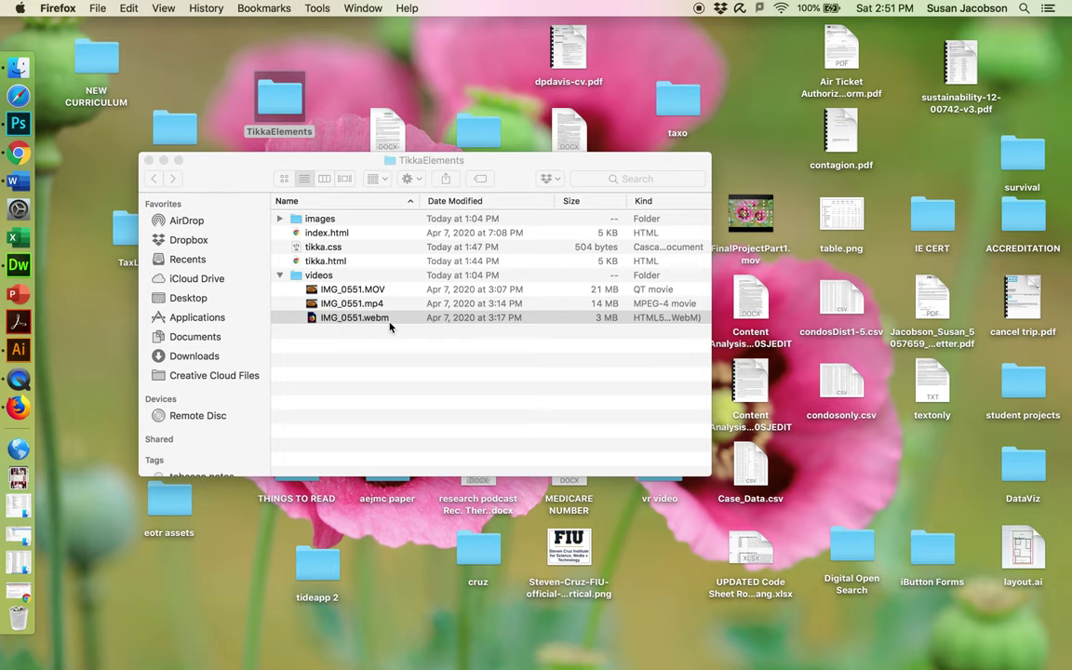
Compare the IMG_0551 MOV and mp4 entries in the videos folder and clear the selection
{"action": "left_click", "coordinate": [321, 290]}
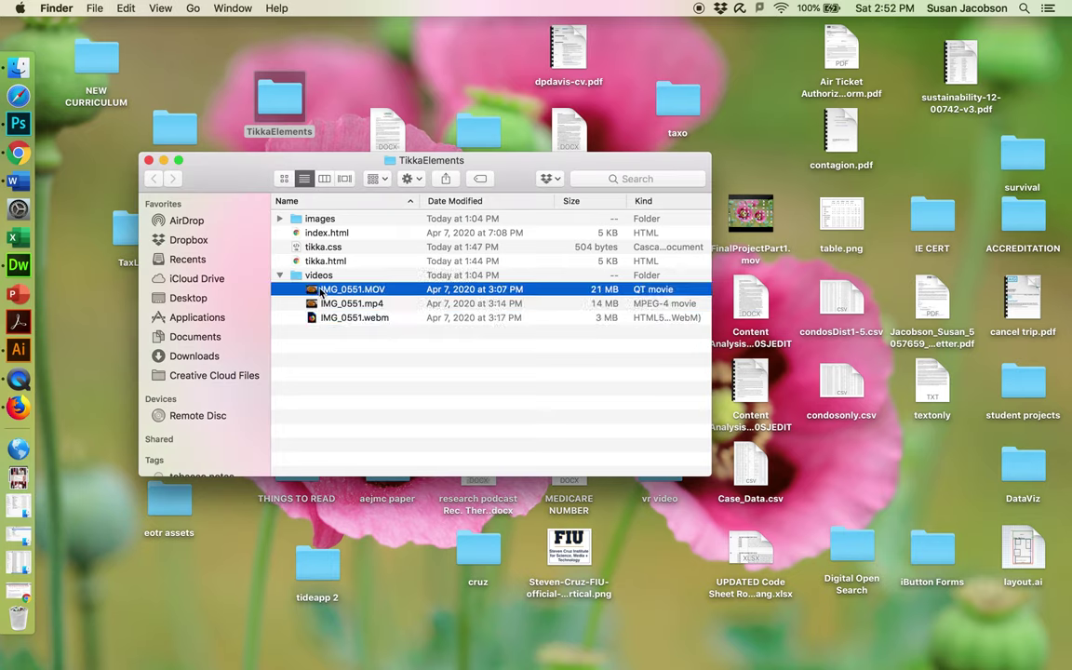
{"action": "left_click", "coordinate": [298, 304]}
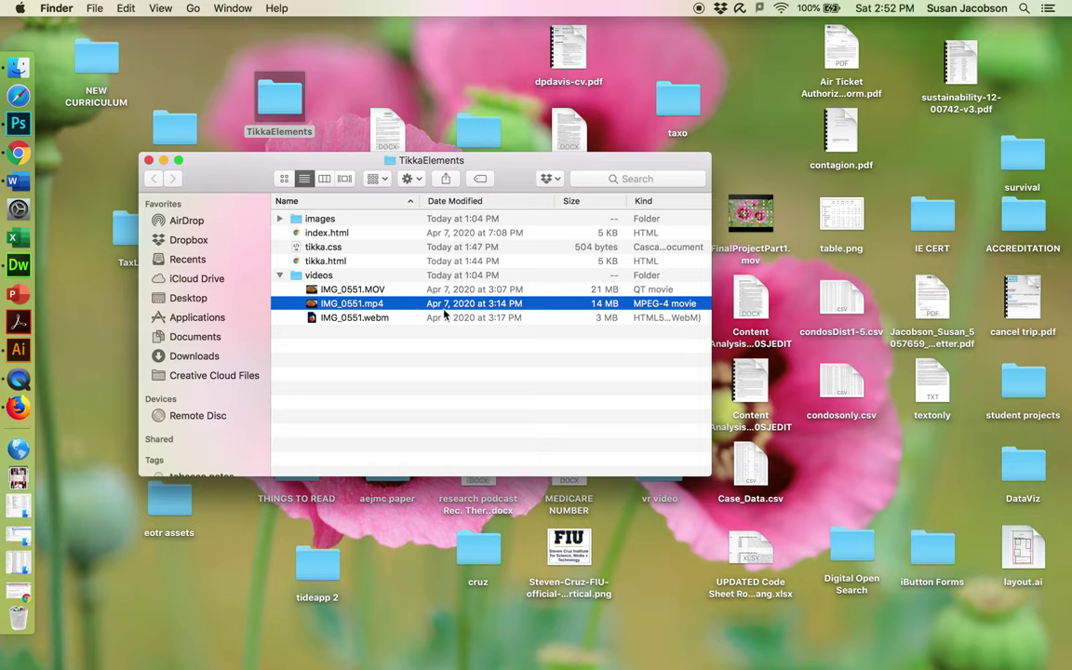
{"action": "left_click", "coordinate": [434, 402]}
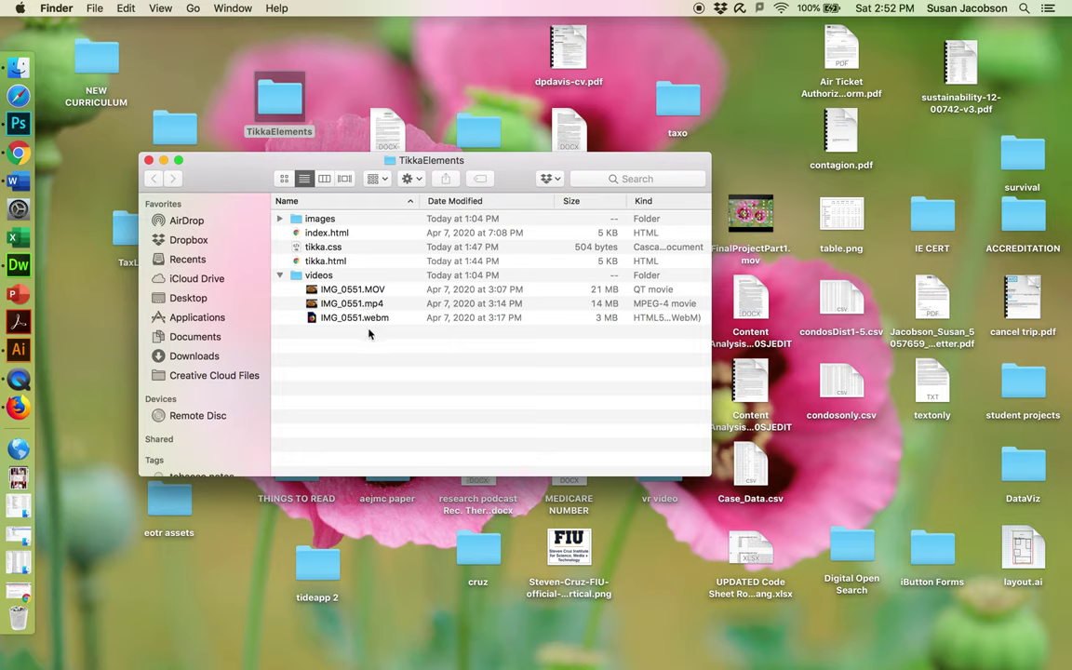
Compare the MOV, mp4 and webm versions of IMG_0551 in the videos folder
{"action": "left_click", "coordinate": [378, 292]}
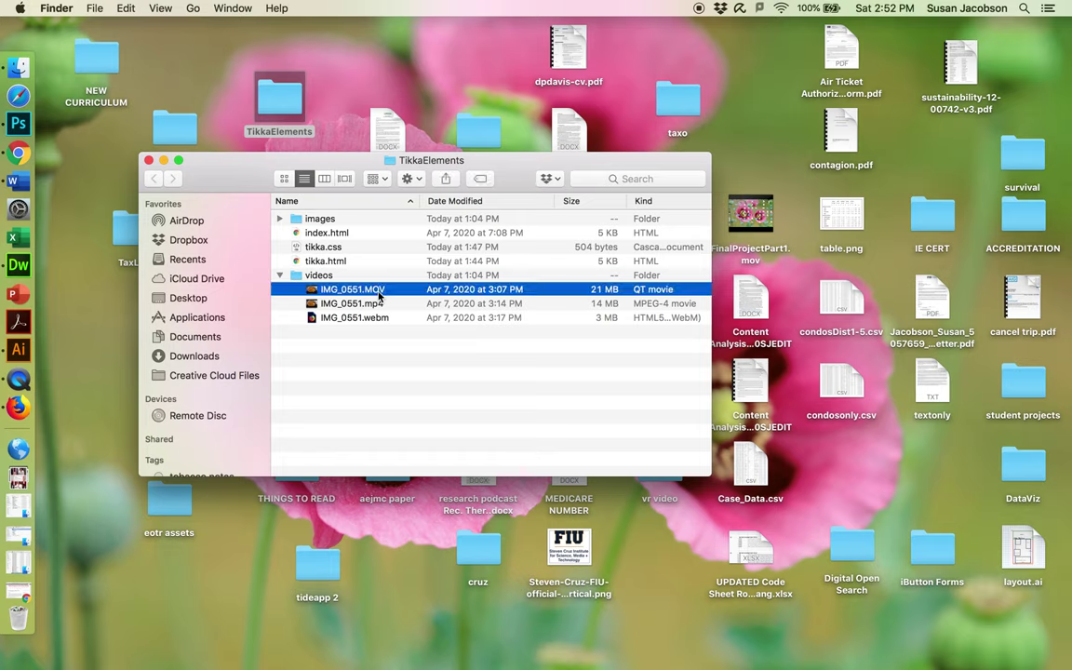
{"action": "left_click", "coordinate": [363, 306]}
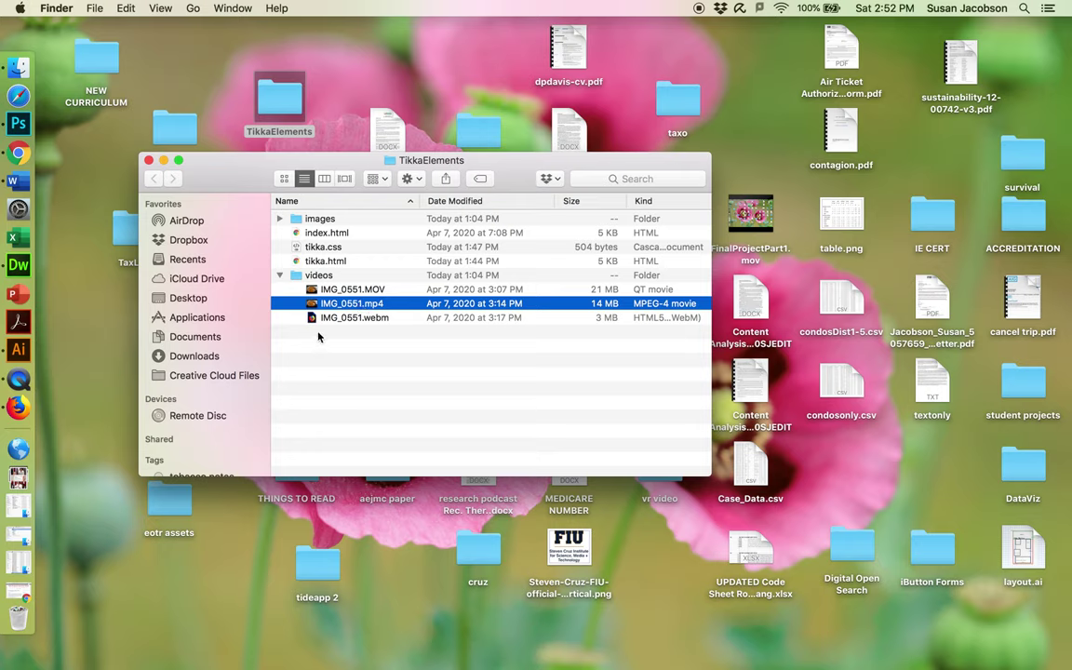
{"action": "left_click", "coordinate": [372, 317]}
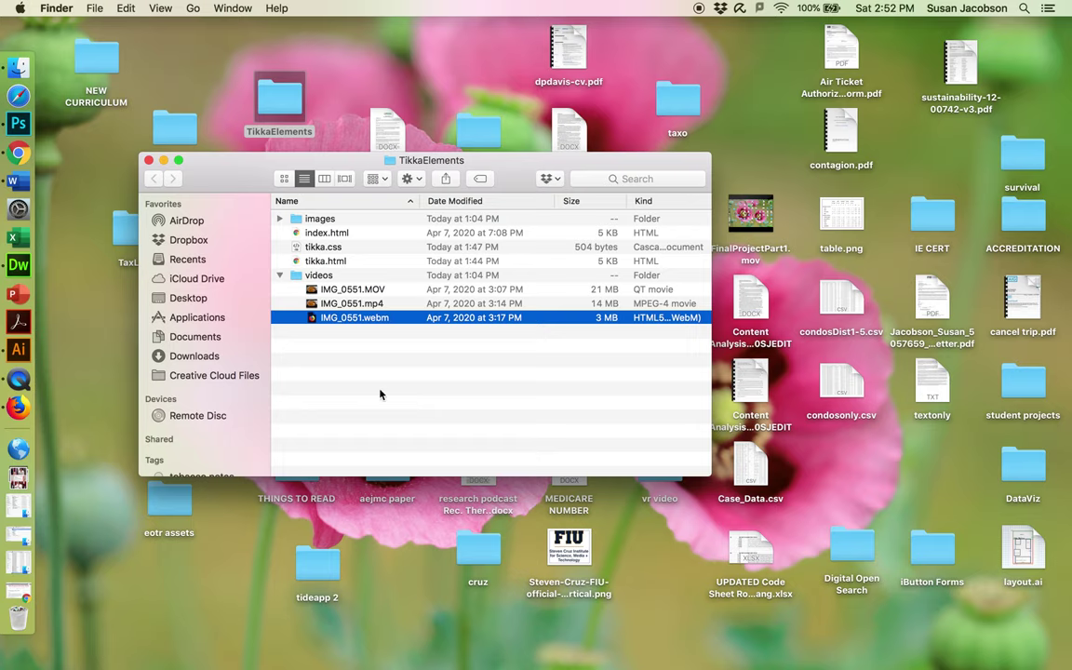
{"action": "left_click", "coordinate": [355, 307]}
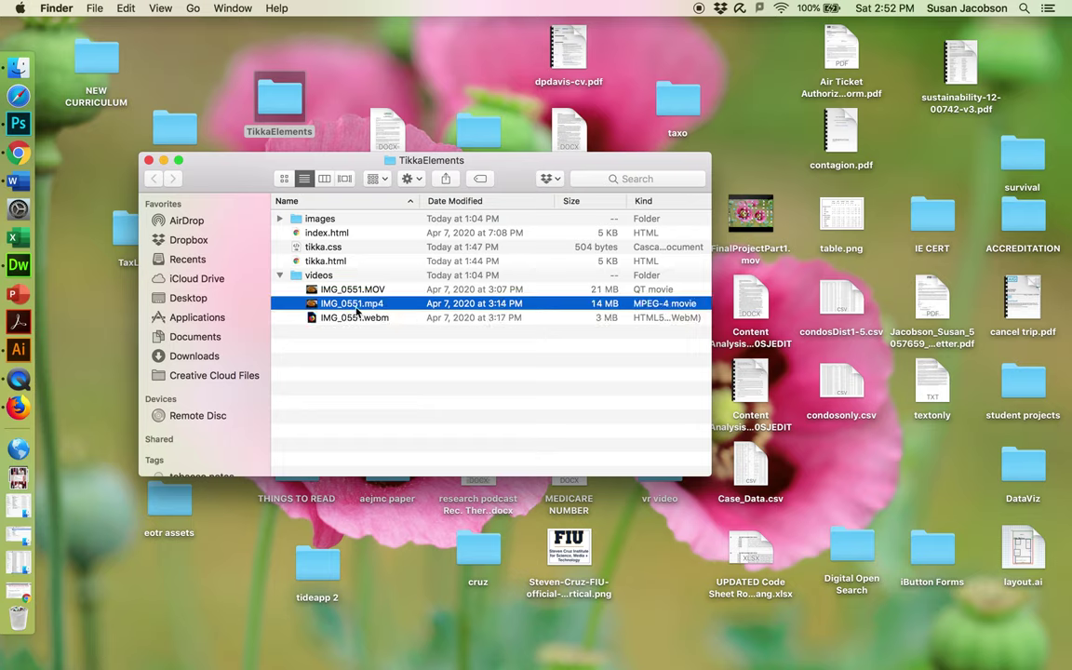
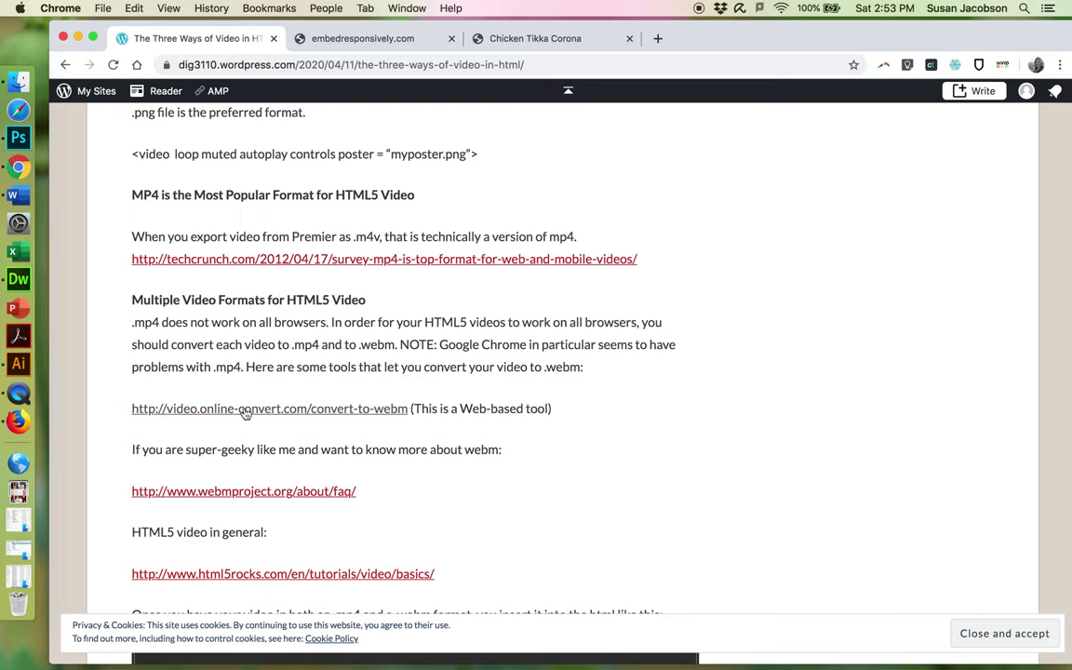
Open the online-convert.com WebM converter from the article's link and upload IMG_0551.MOV from the videos folder inside TikkaElements
{"action": "left_click", "coordinate": [344, 418]}
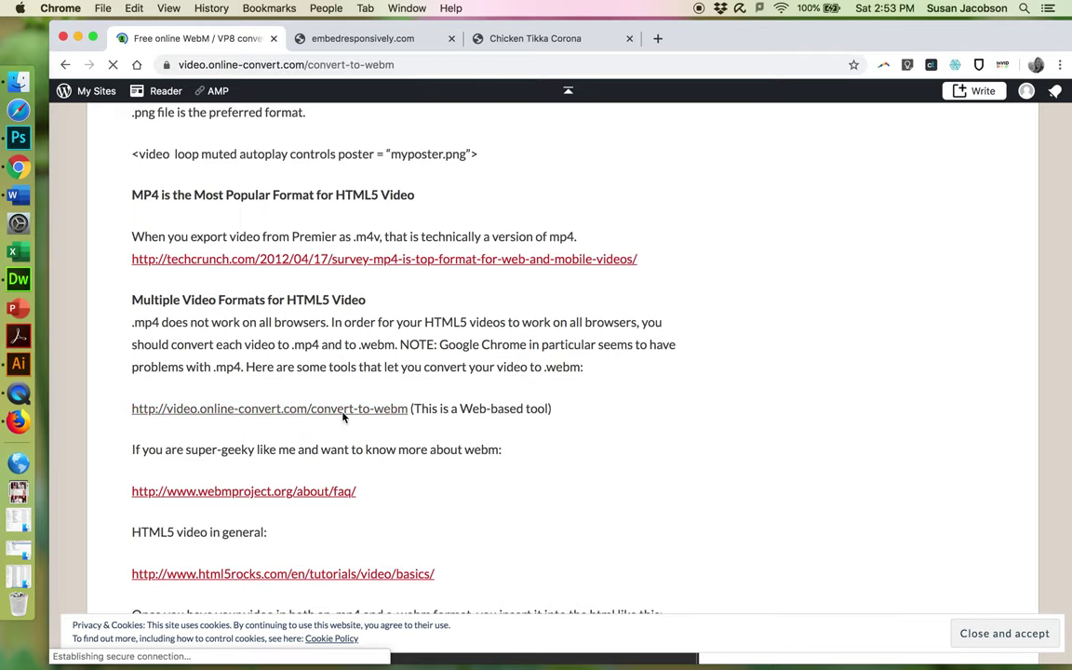
{"action": "scroll", "coordinate": [342, 397], "scroll_direction": "down", "scroll_amount": 4}
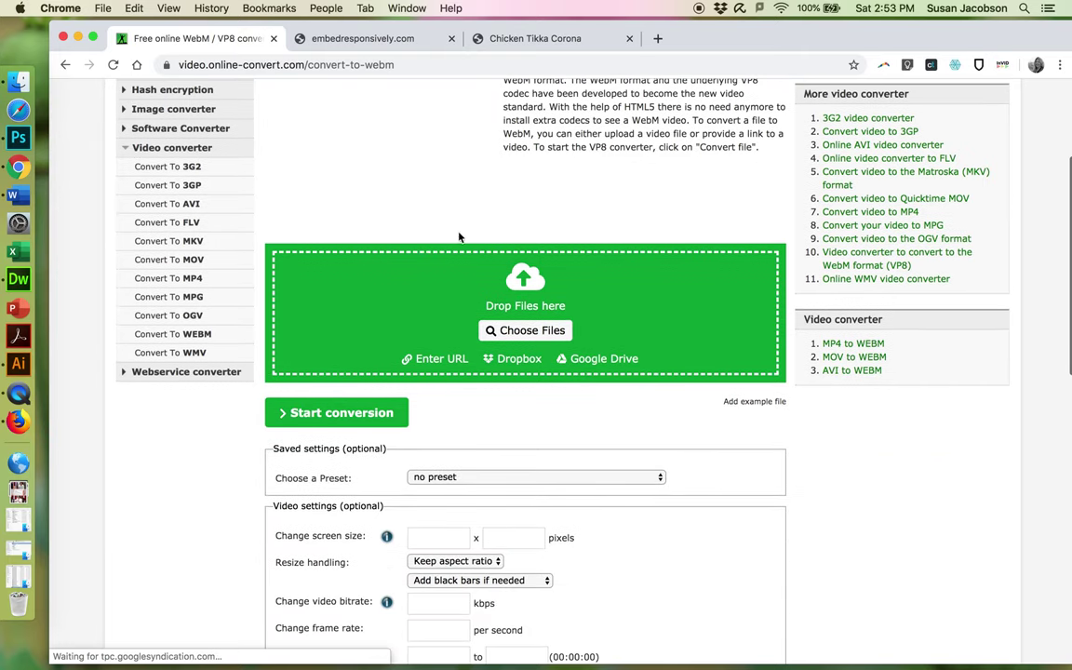
{"action": "left_click", "coordinate": [526, 331]}
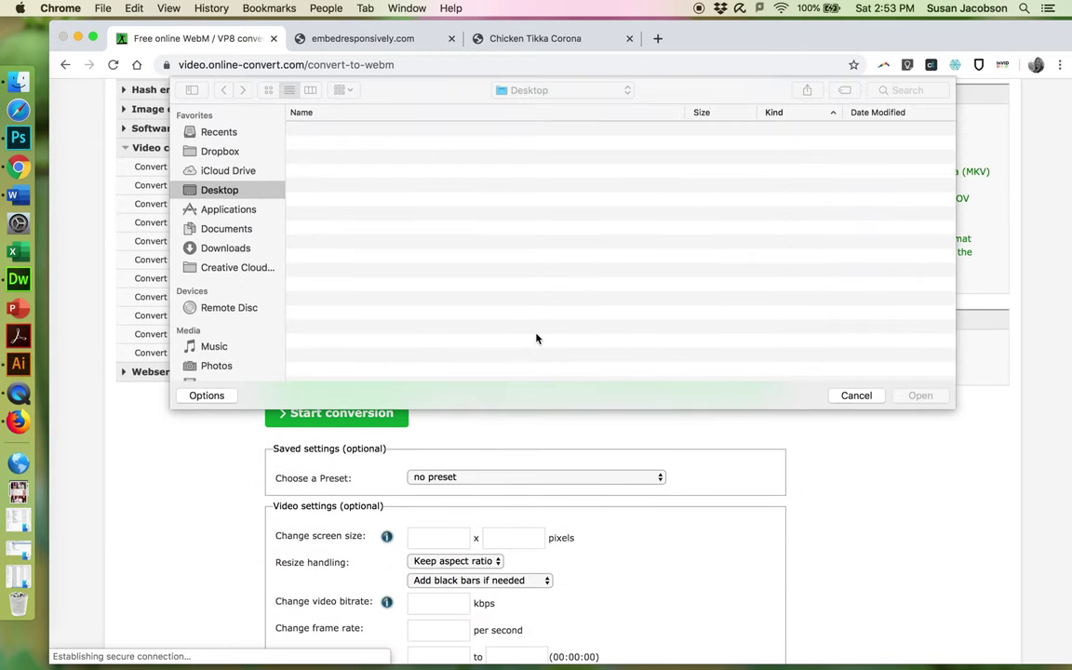
{"action": "scroll", "coordinate": [401, 227], "scroll_direction": "down", "scroll_amount": 6}
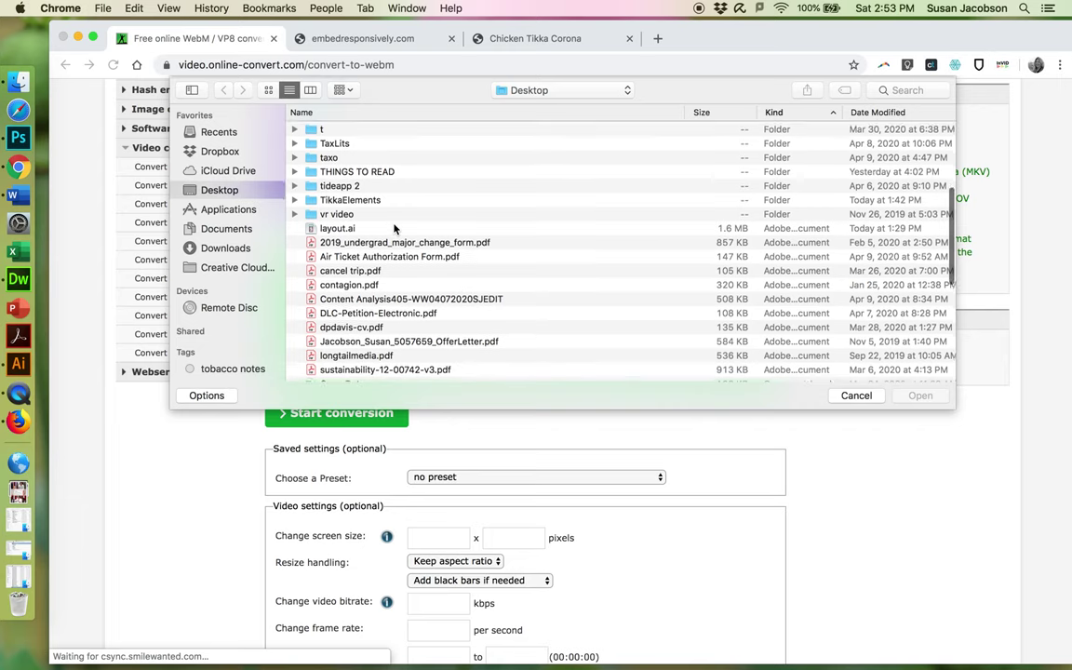
{"action": "scroll", "coordinate": [363, 228], "scroll_direction": "up", "scroll_amount": 3}
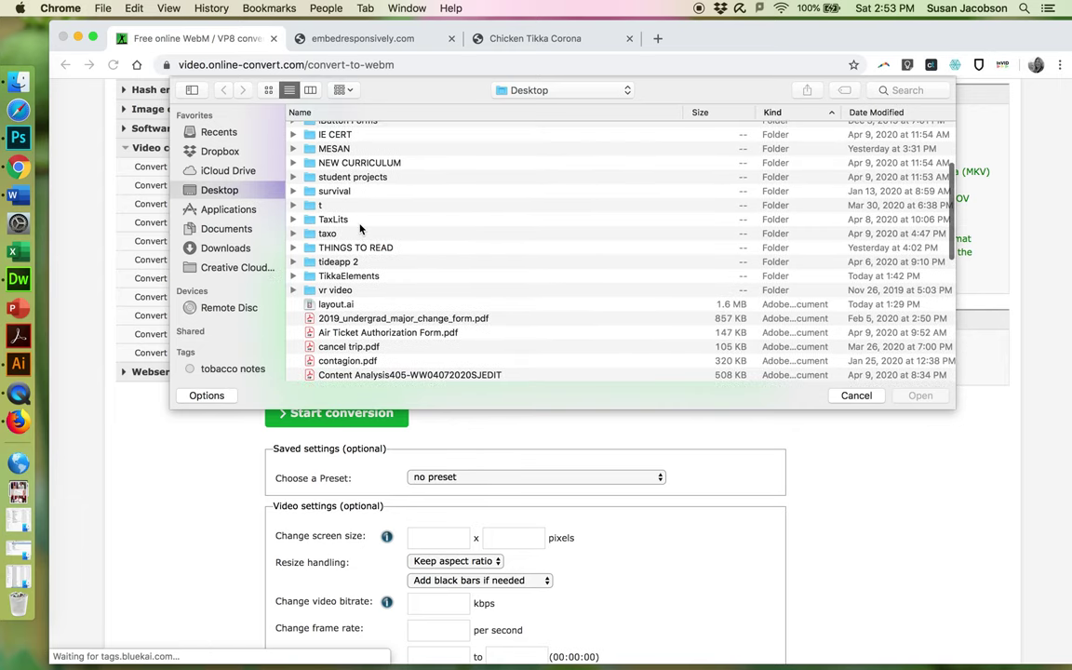
{"action": "left_click", "coordinate": [313, 278]}
{"action": "double_click", "coordinate": [313, 277]}
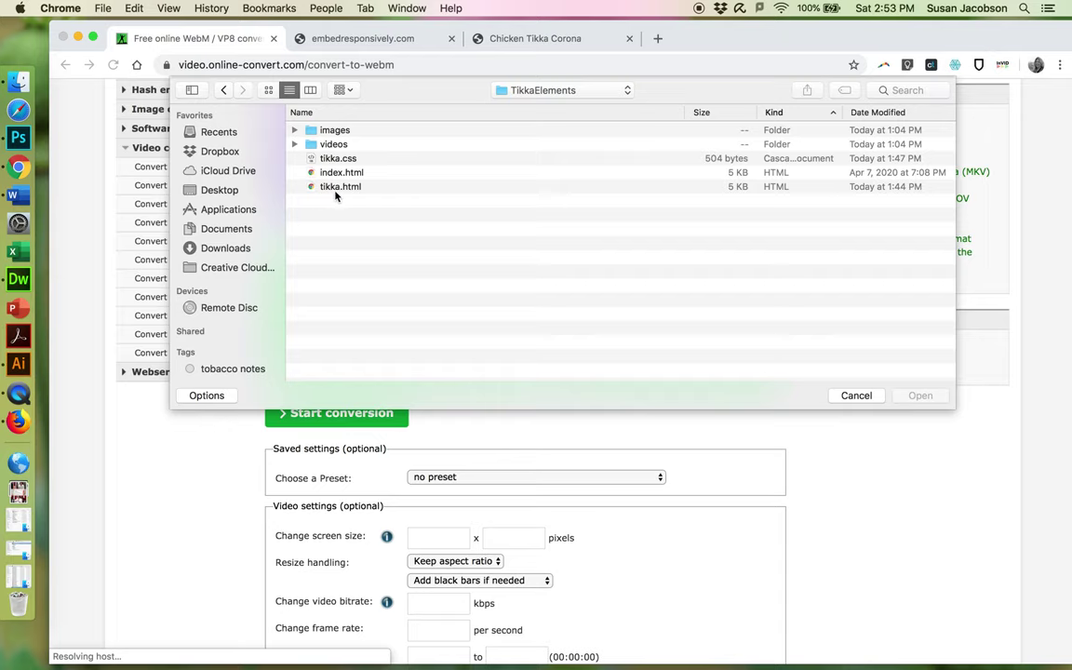
{"action": "left_click", "coordinate": [296, 145]}
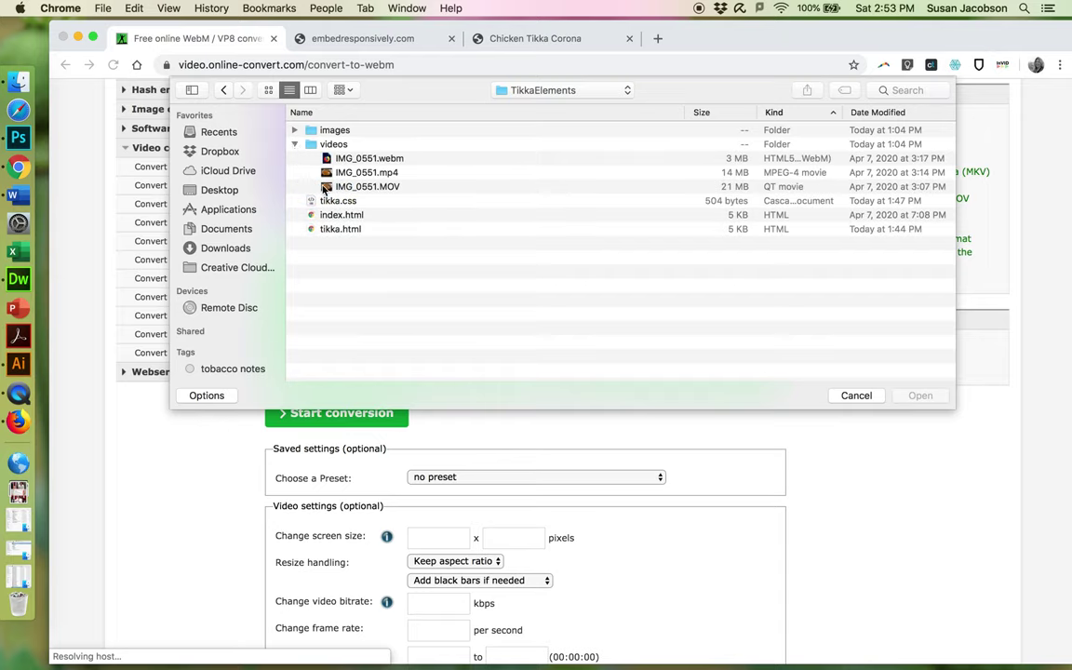
{"action": "left_click", "coordinate": [326, 187]}
{"action": "left_click", "coordinate": [928, 396]}
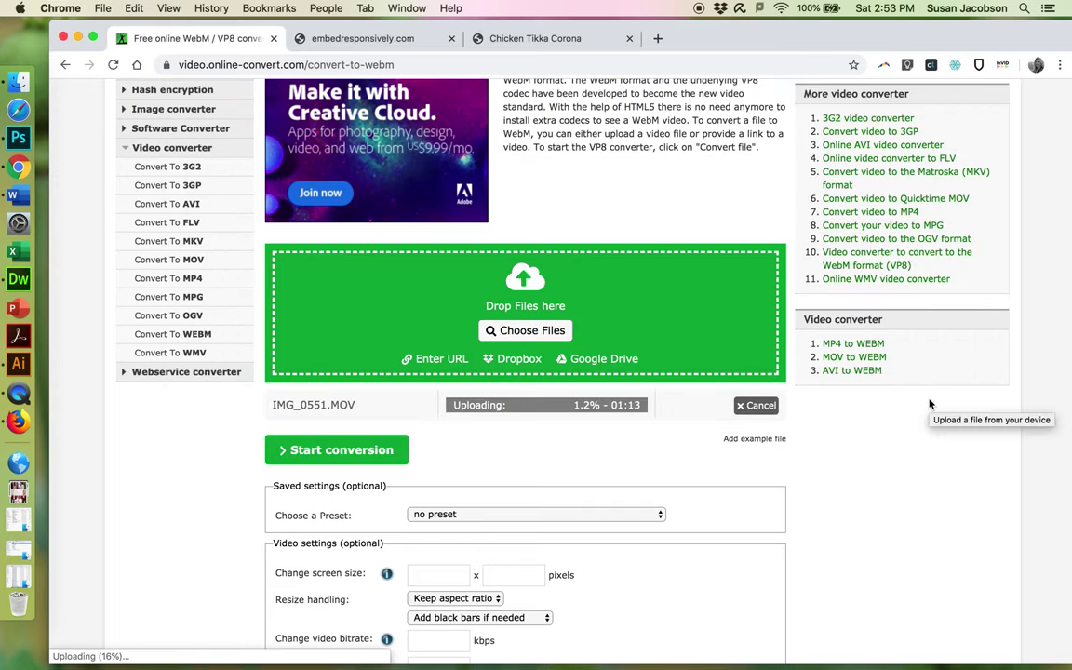
Start the WebM conversion of IMG_0551.MOV with the default settings and minimize the browser window
{"action": "scroll", "coordinate": [866, 476], "scroll_direction": "down", "scroll_amount": 8}
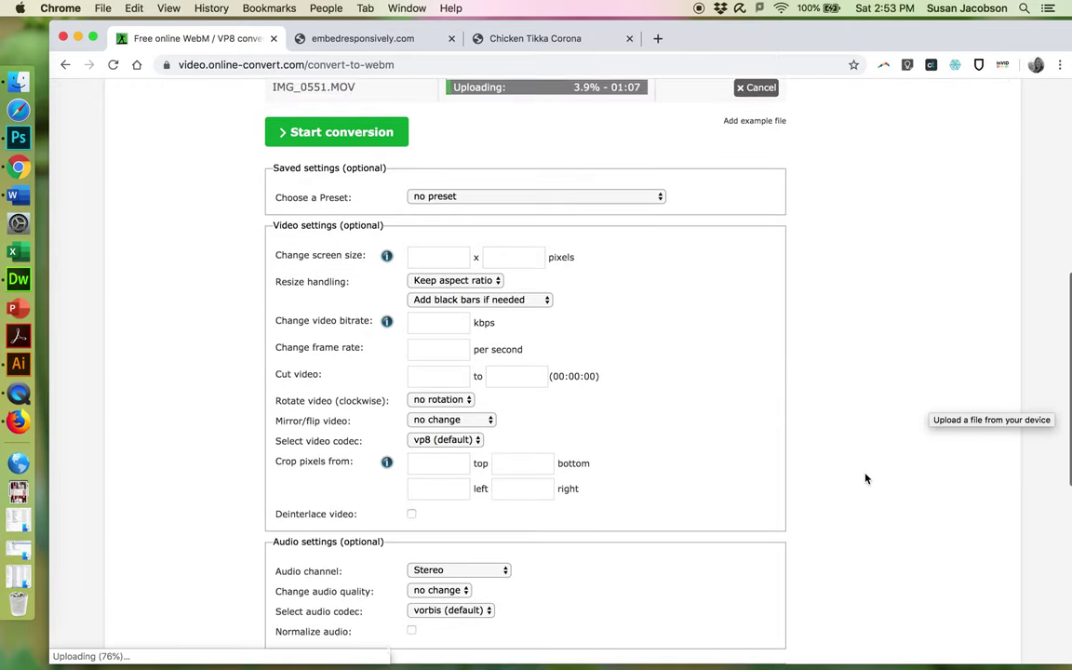
{"action": "scroll", "coordinate": [866, 479], "scroll_direction": "up", "scroll_amount": 3}
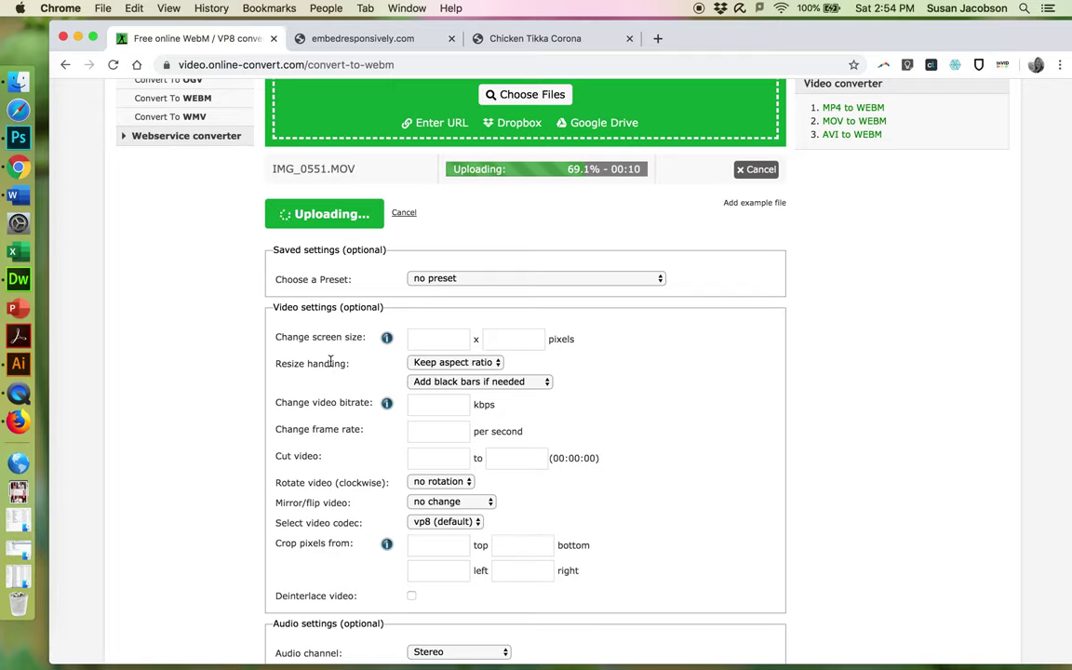
{"action": "left_click", "coordinate": [77, 38]}
Check the mp4 and webm versions of IMG_0551 in the videos folder and clear the selection
{"action": "left_click", "coordinate": [378, 317]}
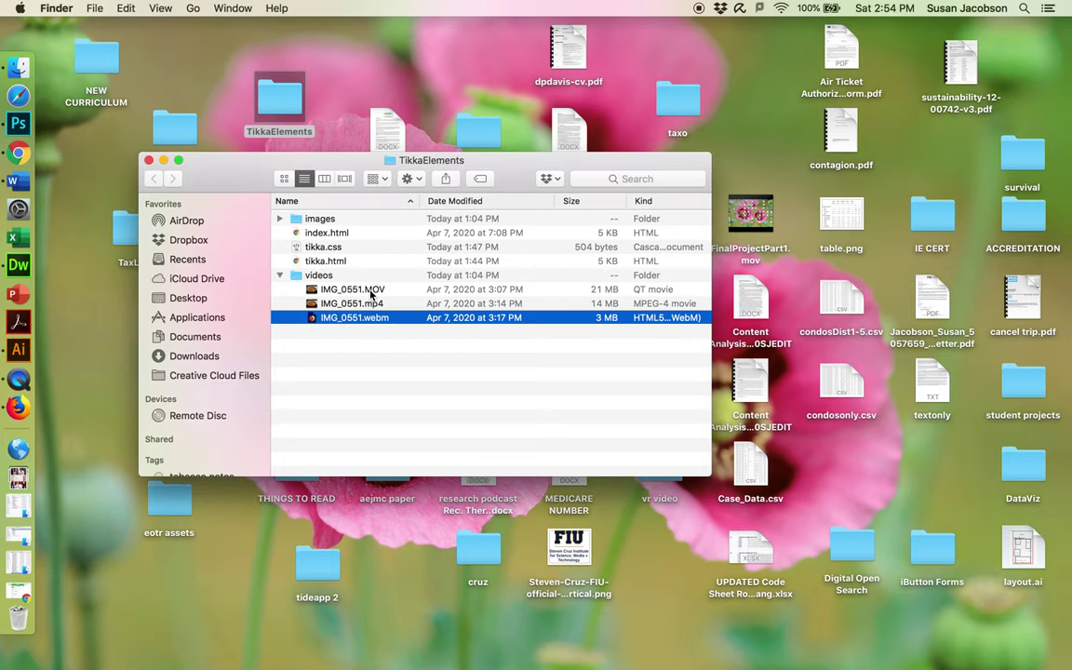
{"action": "left_click", "coordinate": [382, 347]}
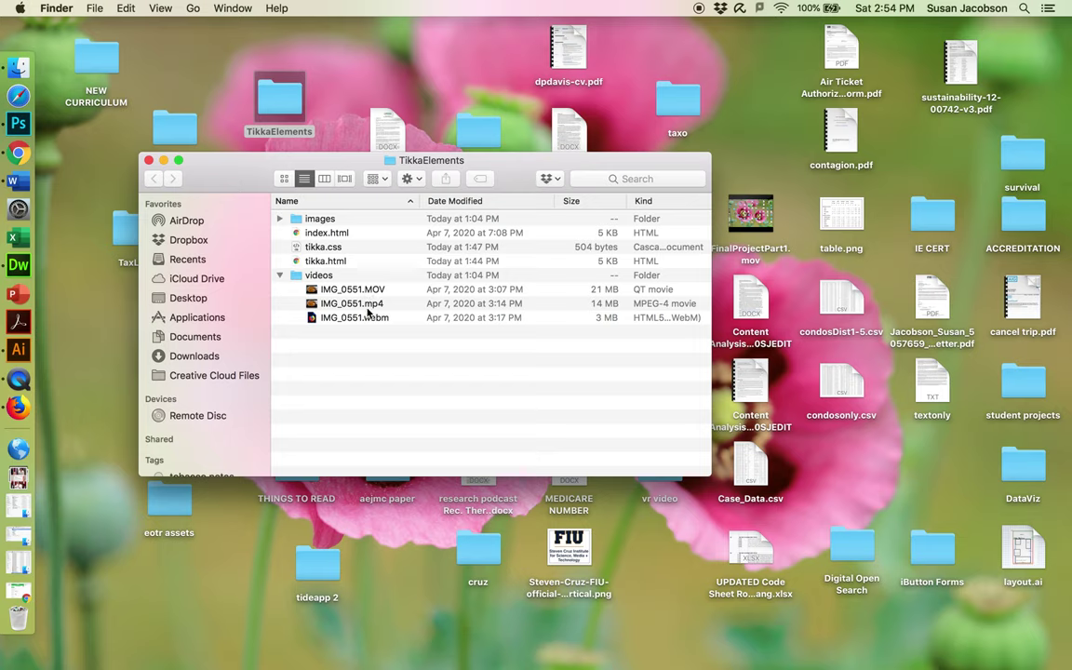
{"action": "left_click", "coordinate": [363, 304]}
{"action": "left_click", "coordinate": [372, 320]}
{"action": "left_click", "coordinate": [384, 352]}
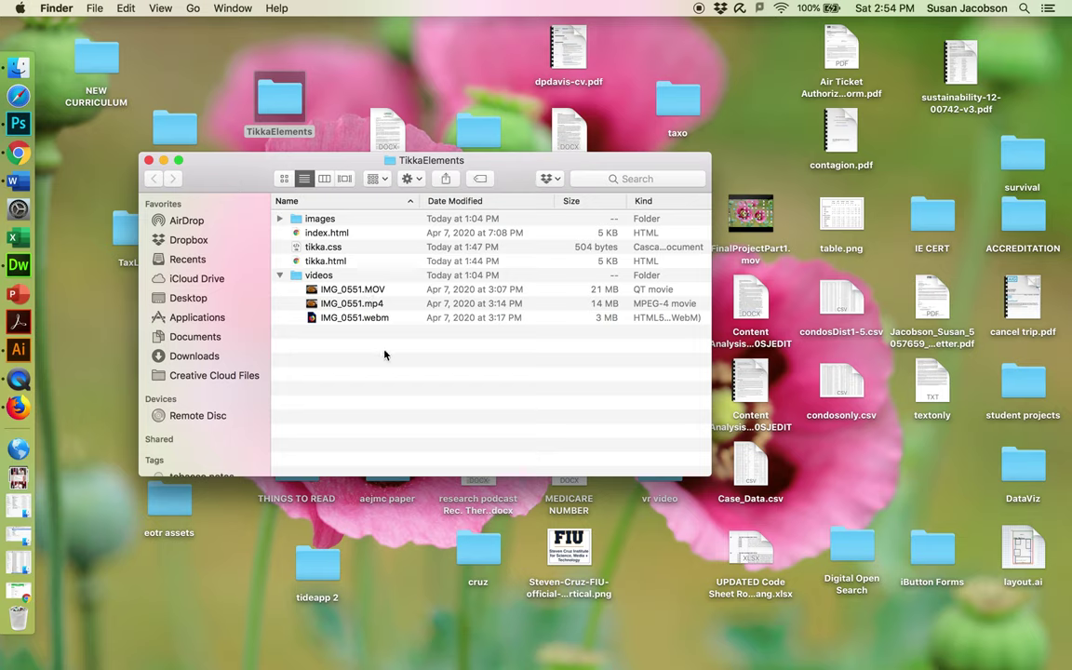
Switch to Dreamweaver CC and bring up its file commands
{"action": "left_click", "coordinate": [27, 270]}
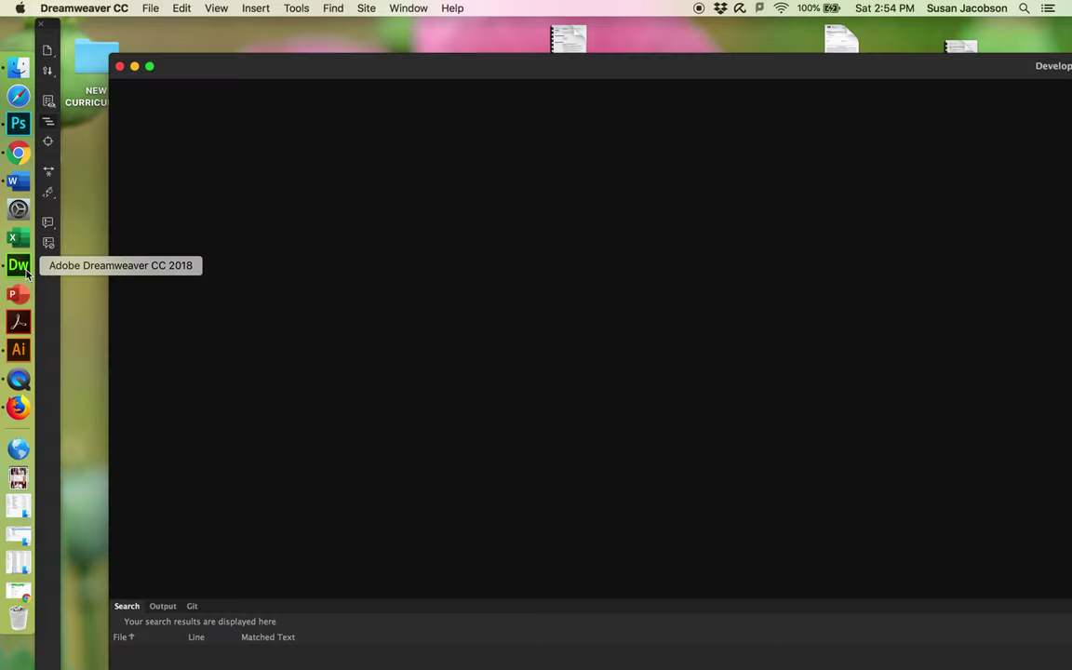
{"action": "left_click", "coordinate": [409, 8]}
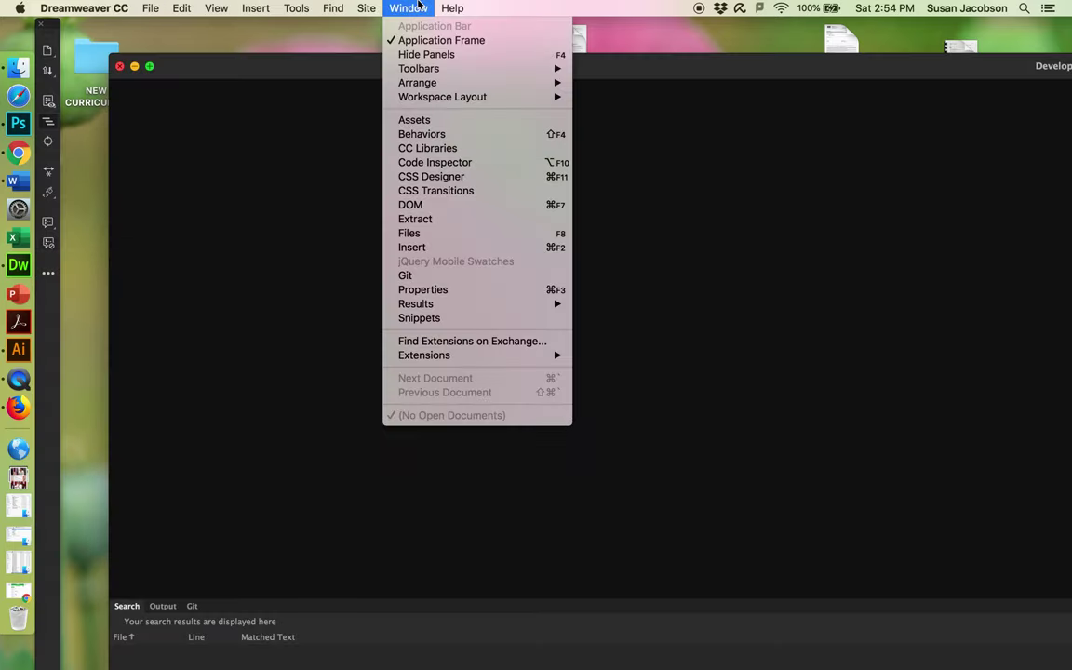
{"action": "left_click", "coordinate": [419, 6]}
{"action": "left_click", "coordinate": [147, 9]}
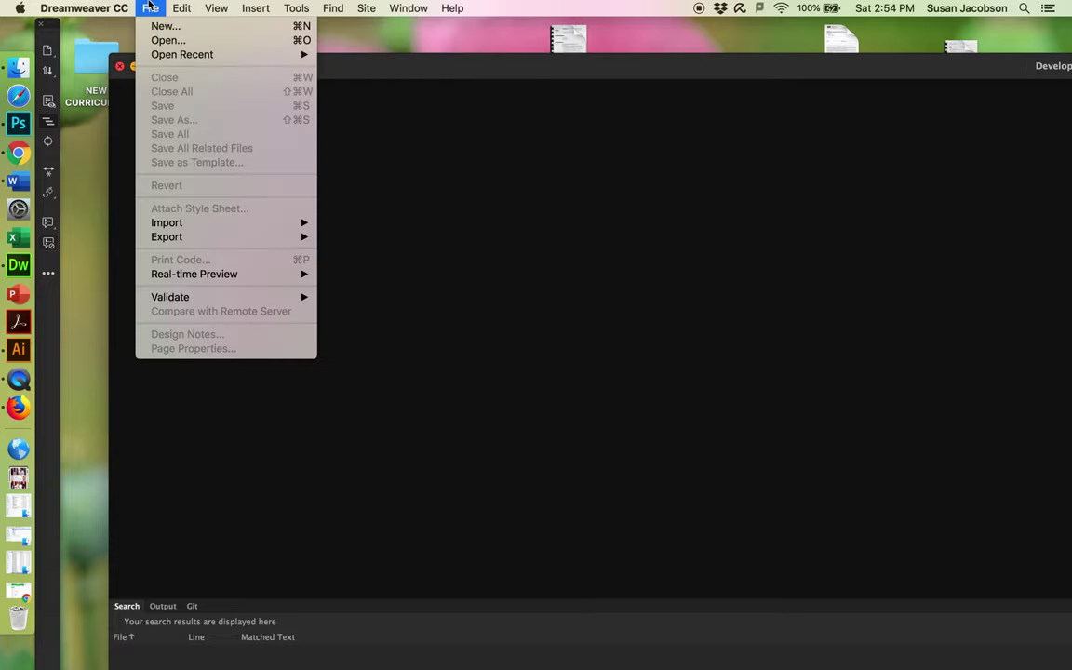